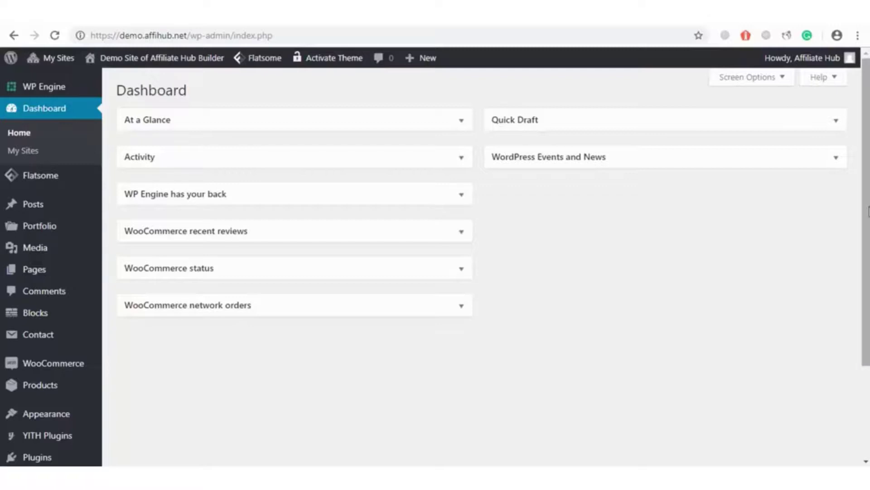
Open the Affiliate Hub API settings and look through the merchant list in the Deeplink Settings
{"action": "scroll", "coordinate": [868, 211], "scroll_direction": "down", "scroll_amount": 3}
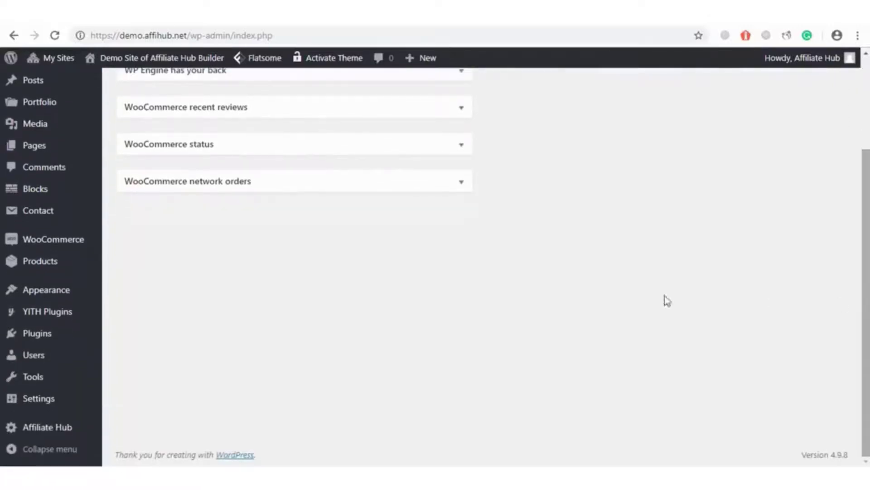
{"action": "mouse_move", "coordinate": [32, 431]}
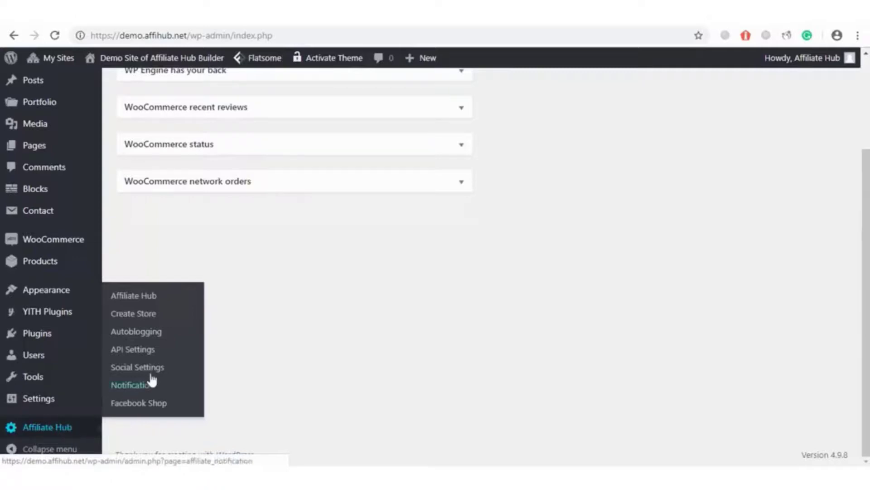
{"action": "left_click", "coordinate": [130, 350]}
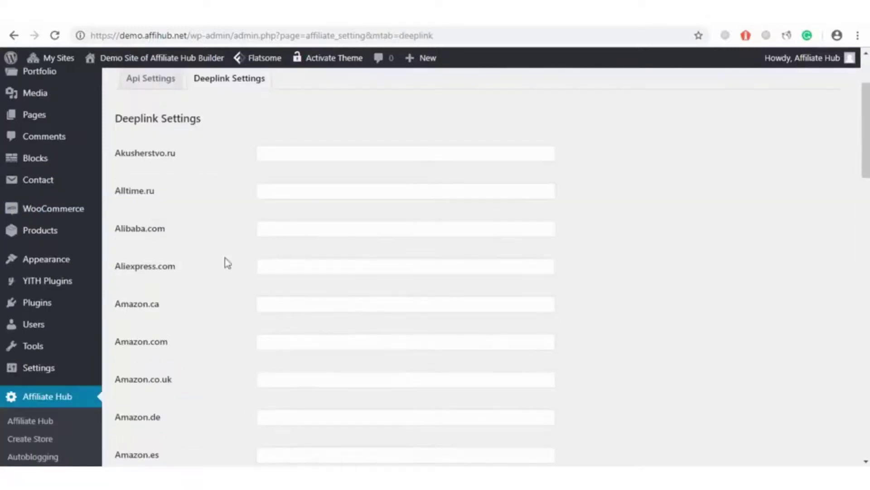
{"action": "left_click_drag", "start_coordinate": [866, 135], "coordinate": [868, 303]}
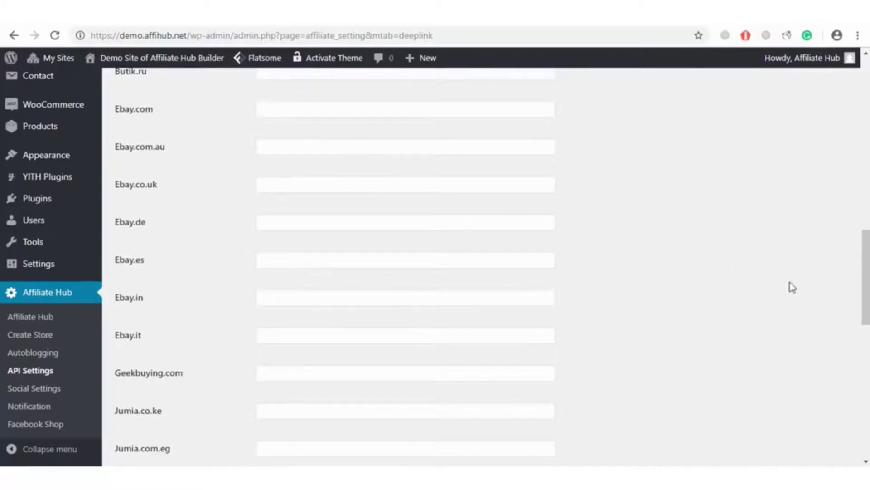
{"action": "left_click_drag", "start_coordinate": [865, 285], "coordinate": [867, 257]}
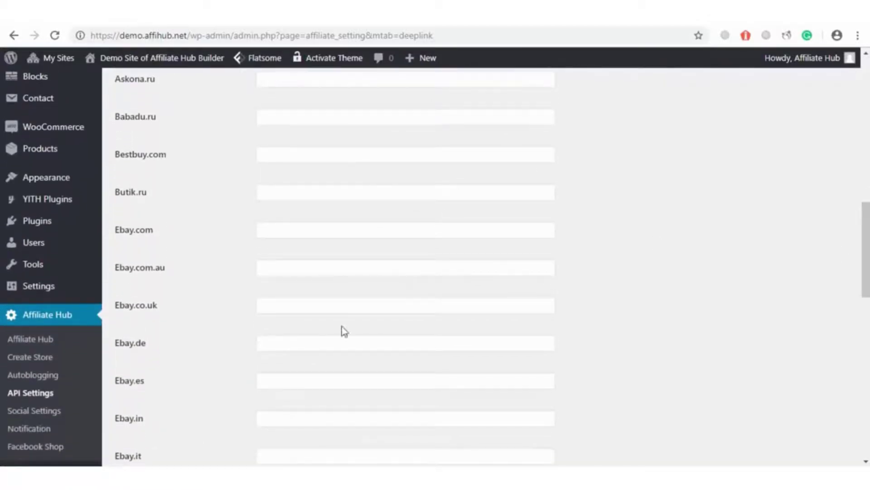
Start a new Affiliate Hub store with Api as the data option and name it test
{"action": "left_click", "coordinate": [46, 353]}
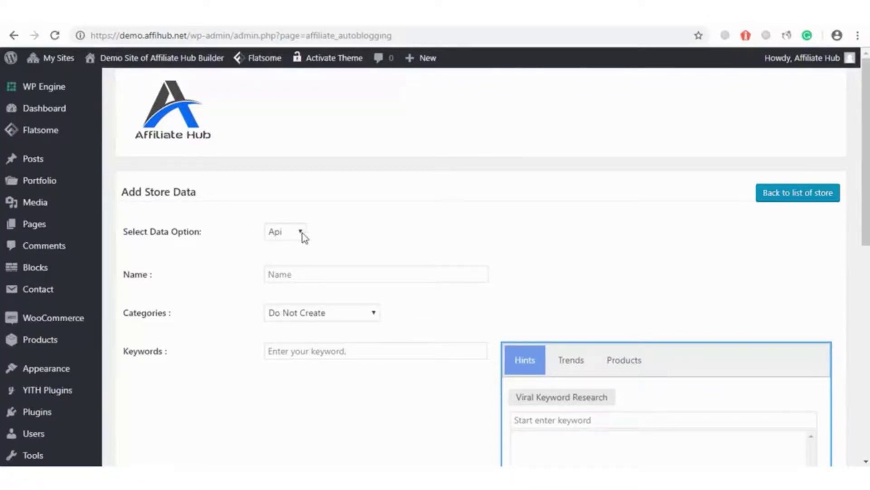
{"action": "left_click", "coordinate": [303, 232]}
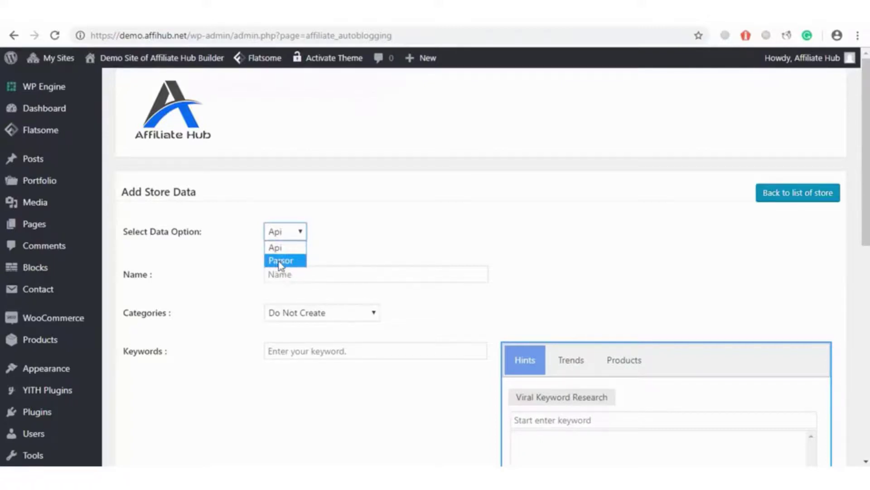
{"action": "left_click", "coordinate": [277, 250]}
{"action": "left_click", "coordinate": [291, 281]}
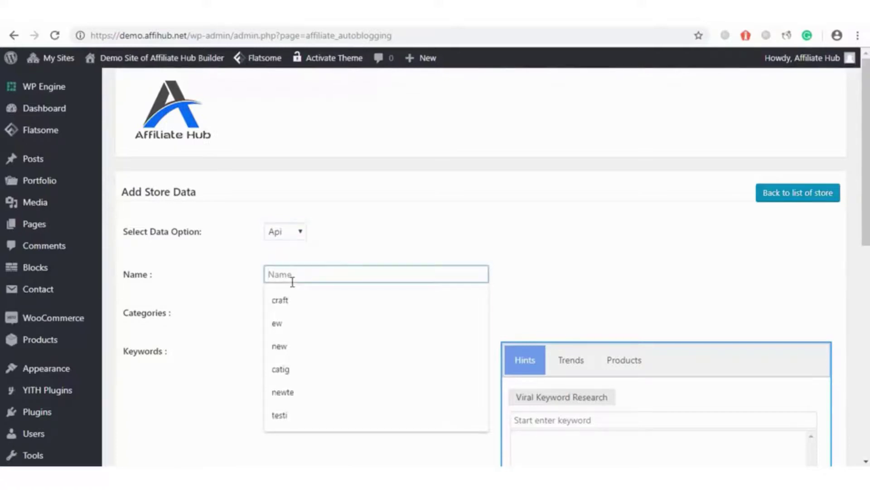
{"action": "type", "text": "test"}
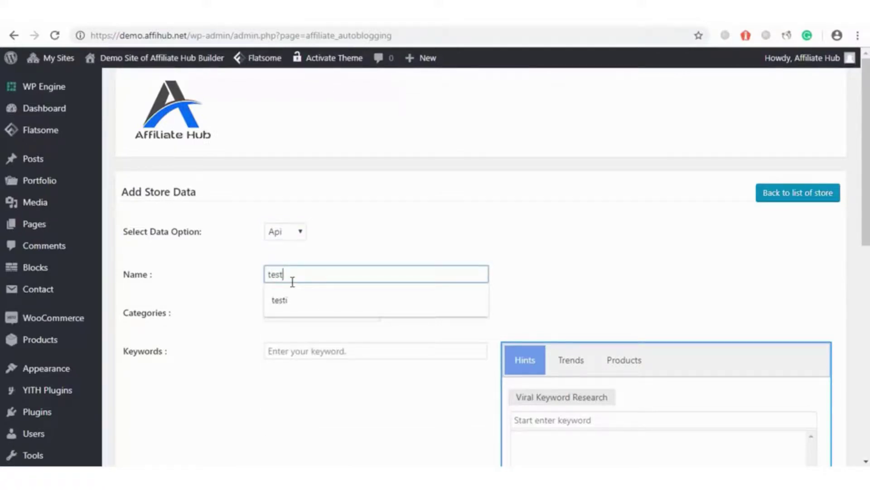
{"action": "left_click", "coordinate": [205, 297]}
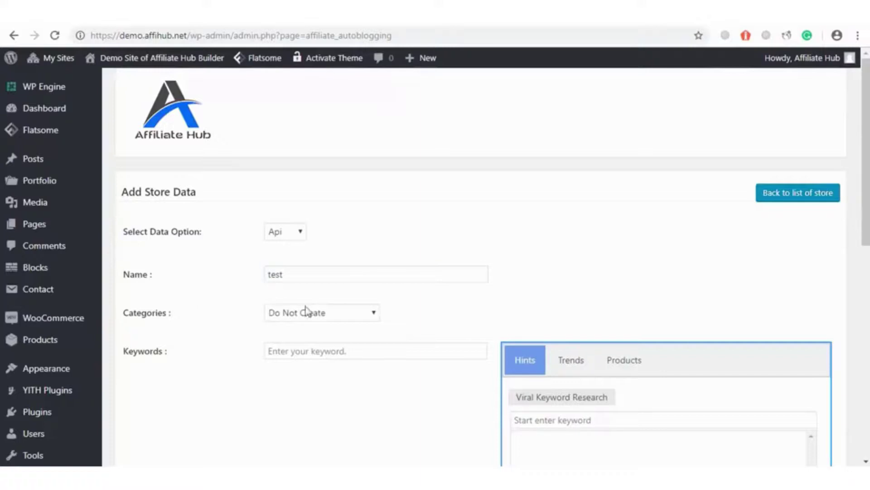
Assign the store to the Woocommerce Category Bracelets and enter wooden bracelets as the keyword
{"action": "left_click", "coordinate": [369, 315]}
{"action": "left_click", "coordinate": [358, 353]}
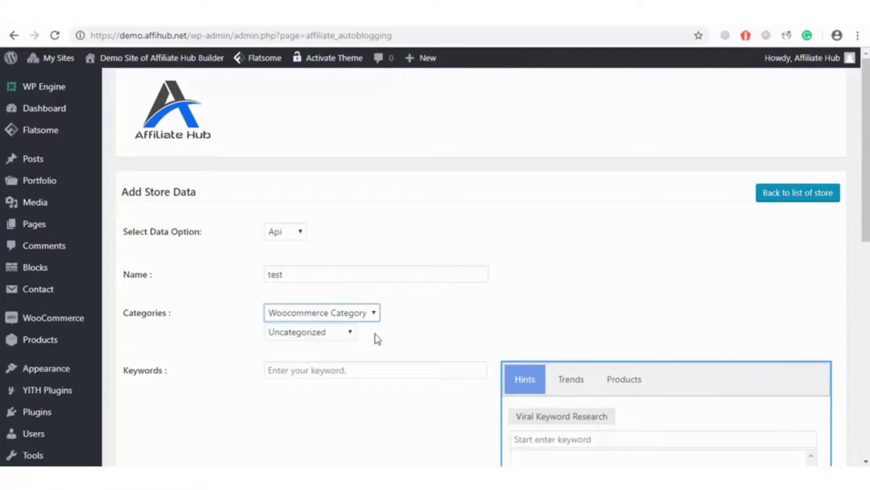
{"action": "left_click", "coordinate": [351, 333]}
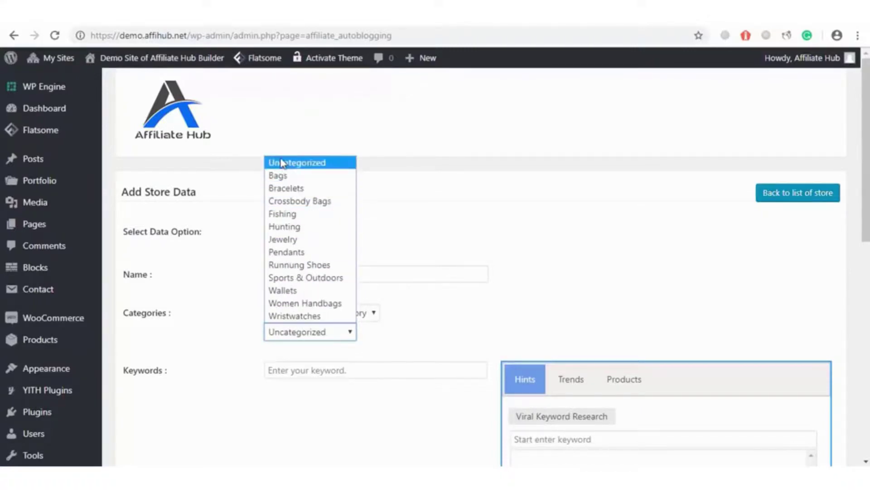
{"action": "left_click", "coordinate": [287, 189]}
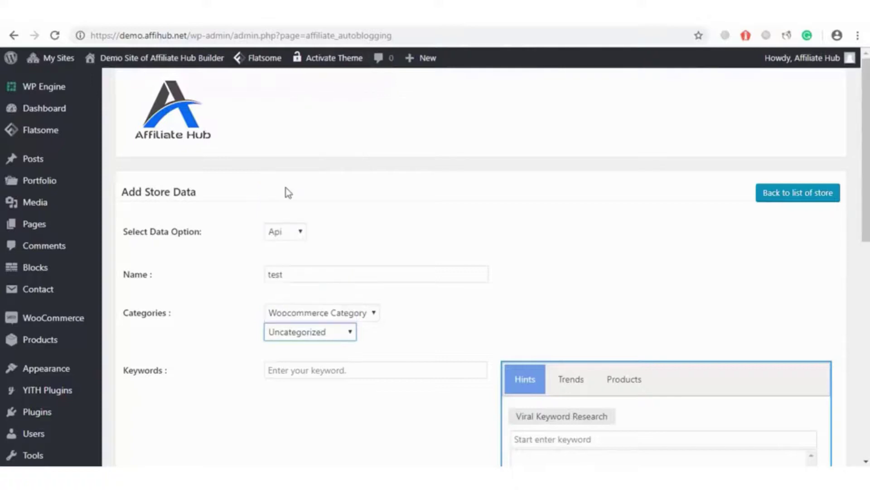
{"action": "left_click", "coordinate": [285, 375]}
{"action": "type", "text": "wooden bracelets"}
Choose the Amazon, Ebay, Aliexpress and Walmart modules and search for products
{"action": "scroll", "coordinate": [286, 374], "scroll_direction": "down", "scroll_amount": 1}
{"action": "scroll", "coordinate": [281, 358], "scroll_direction": "down", "scroll_amount": 3}
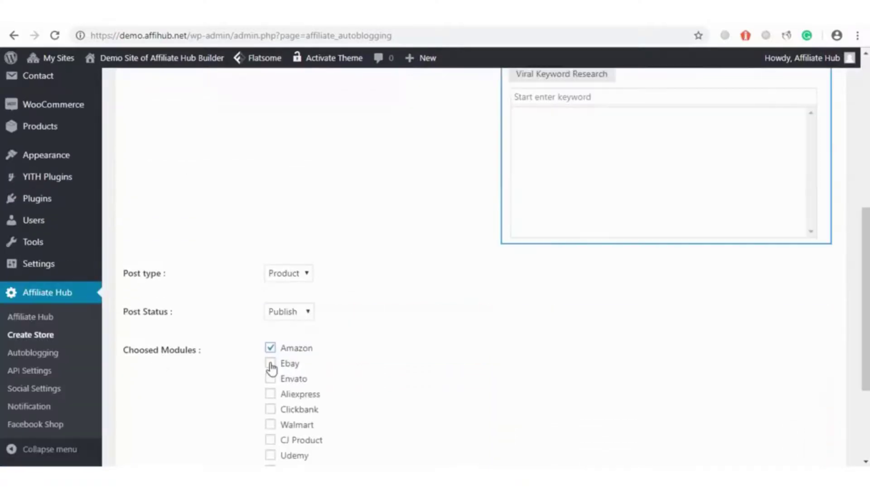
{"action": "left_click", "coordinate": [271, 363]}
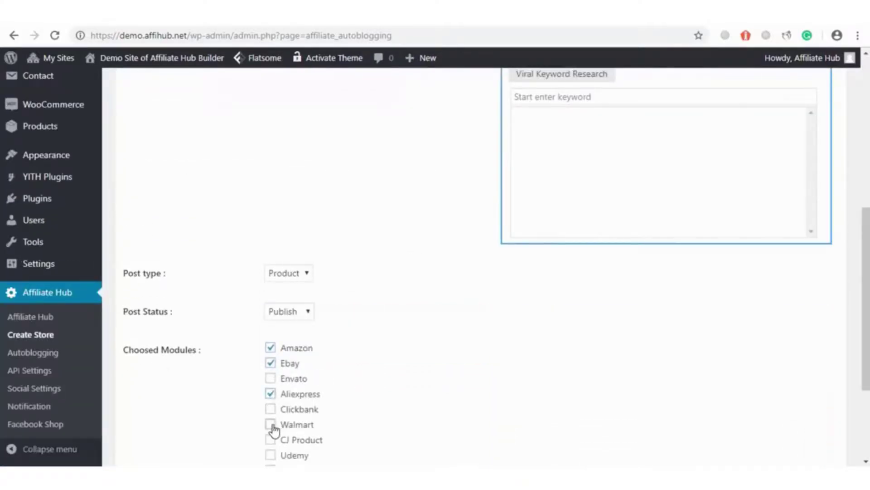
{"action": "left_click_drag", "start_coordinate": [867, 291], "coordinate": [868, 348]}
{"action": "left_click", "coordinate": [184, 383]}
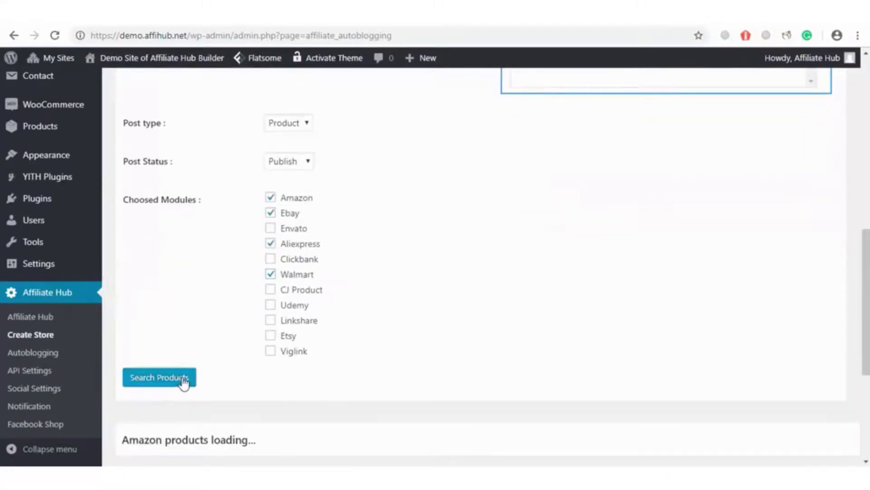
Import the Thunaraz 15Pcs Braided Leather Bracelets from the Amazon results
{"action": "mouse_move", "coordinate": [867, 172]}
{"action": "left_mouse_down"}
{"action": "mouse_move", "coordinate": [867, 390]}
{"action": "mouse_move", "coordinate": [856, 167]}
{"action": "left_mouse_up"}
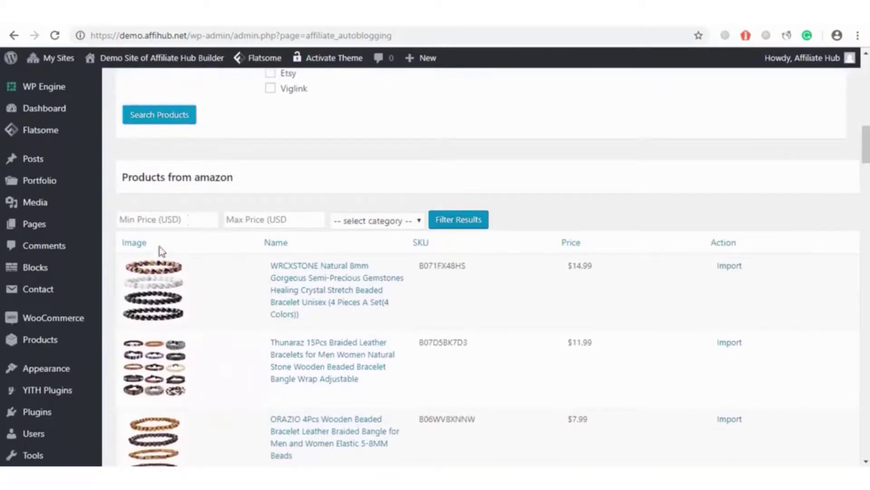
{"action": "left_click", "coordinate": [418, 221]}
{"action": "left_click", "coordinate": [418, 221]}
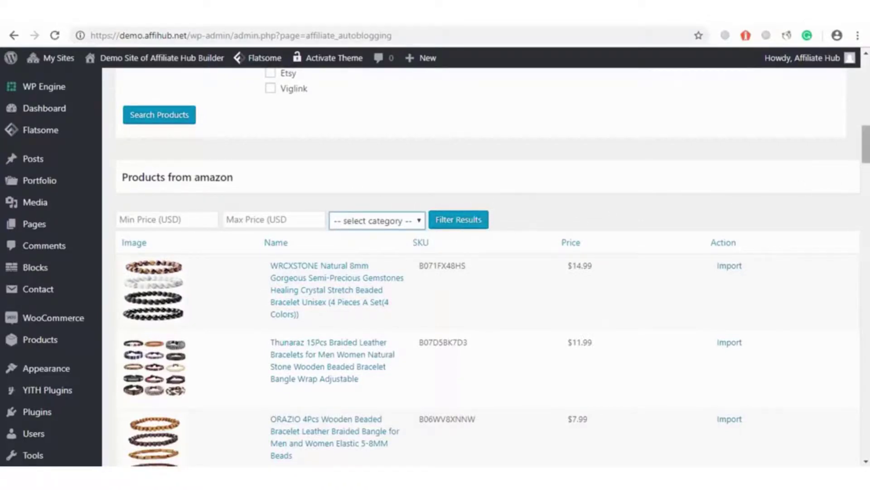
{"action": "scroll", "coordinate": [817, 284], "scroll_direction": "down", "scroll_amount": 1}
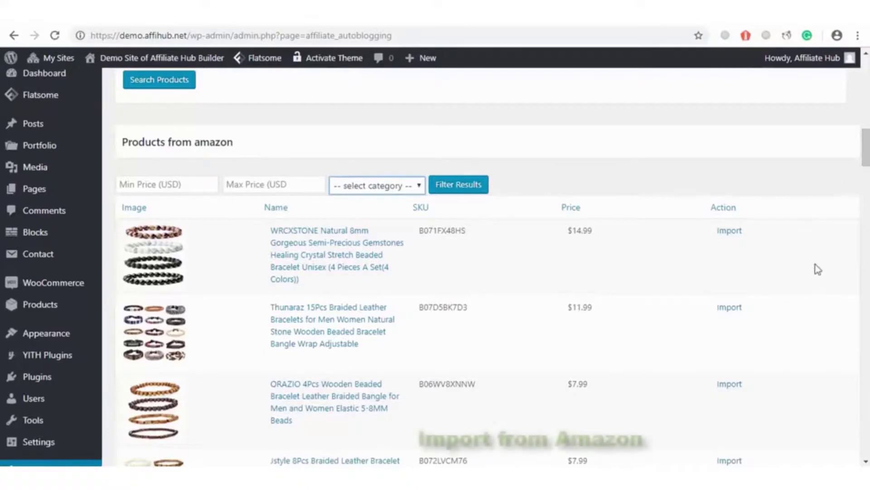
{"action": "left_click", "coordinate": [730, 309]}
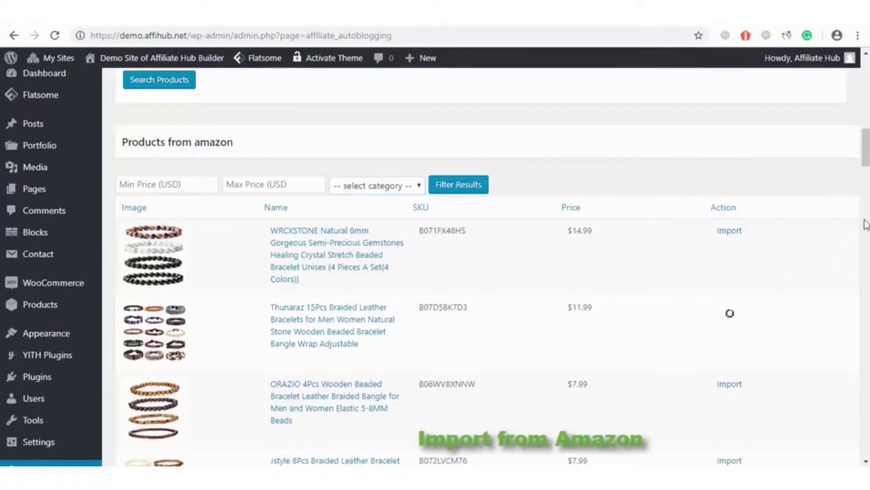
Import the 4Pcs Wooden Beaded Bracelet from the eBay results and the IF ME Multilayer Leather Bracelet from Aliexpress
{"action": "left_click_drag", "start_coordinate": [866, 155], "coordinate": [867, 242]}
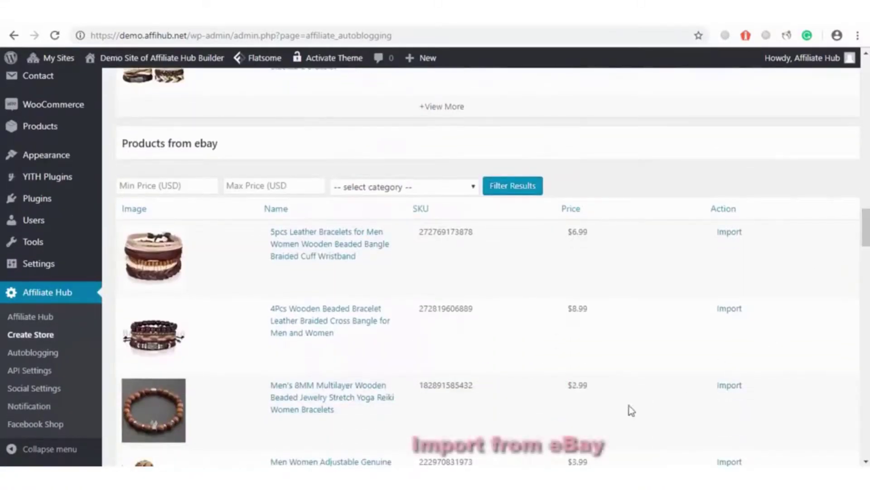
{"action": "left_click", "coordinate": [725, 309]}
{"action": "left_click_drag", "start_coordinate": [868, 225], "coordinate": [866, 313]}
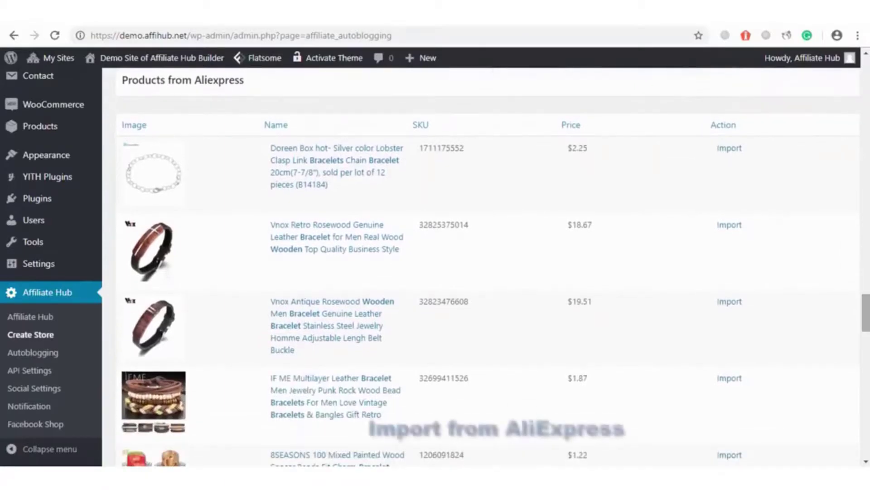
{"action": "left_click", "coordinate": [728, 380]}
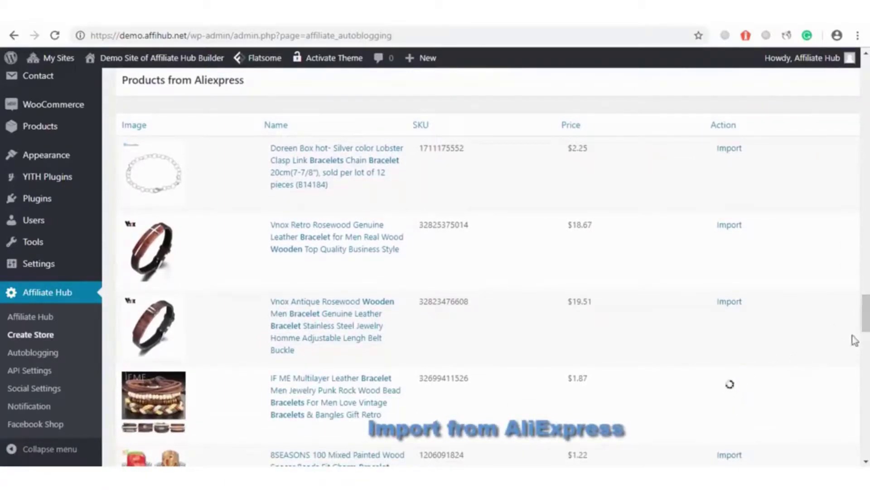
Import the Wooden & Hematite Bead Christian Stretch Bracelet and the Mosunx New Indian Style bracelet from the Walmart results
{"action": "left_click_drag", "start_coordinate": [868, 317], "coordinate": [867, 396]}
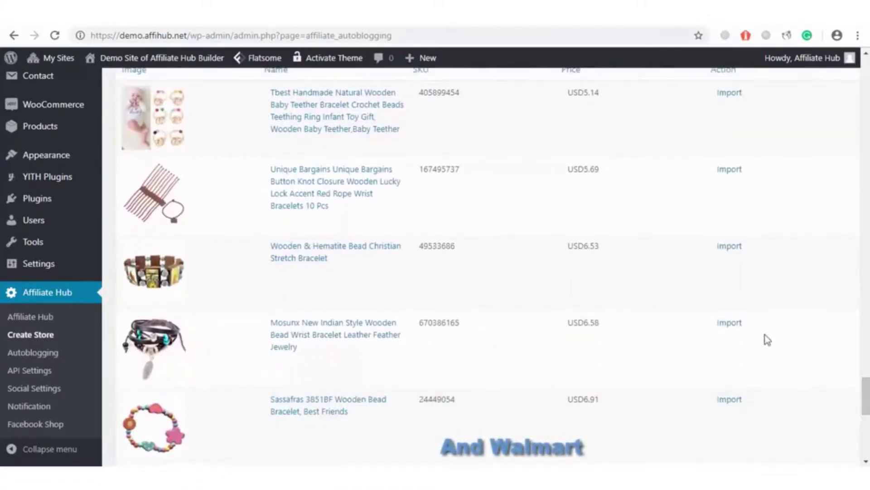
{"action": "left_click", "coordinate": [731, 252]}
{"action": "left_click", "coordinate": [728, 325]}
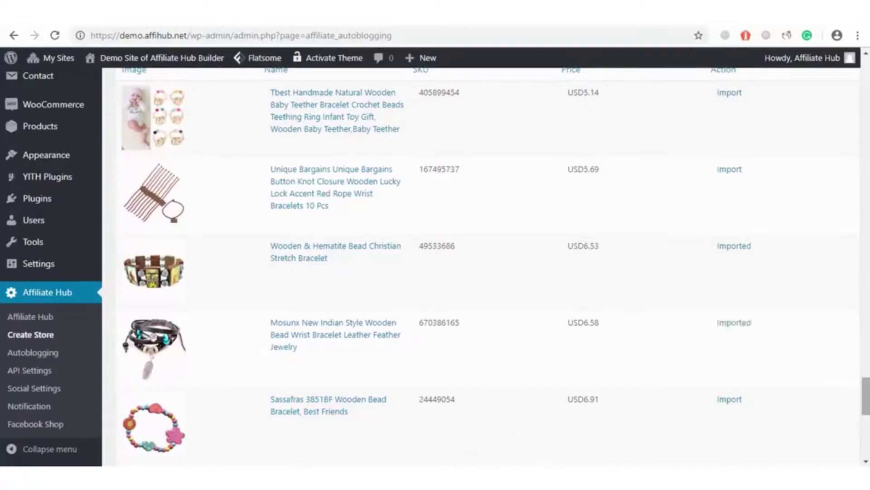
Replace the store's search keyword with Men wallets
{"action": "left_click_drag", "start_coordinate": [867, 395], "coordinate": [867, 98]}
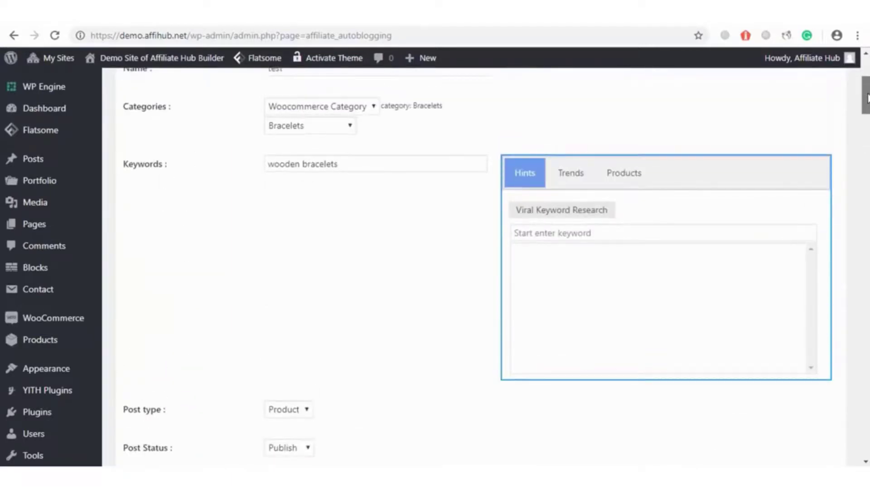
{"action": "scroll", "coordinate": [867, 98], "scroll_direction": "up", "scroll_amount": 3}
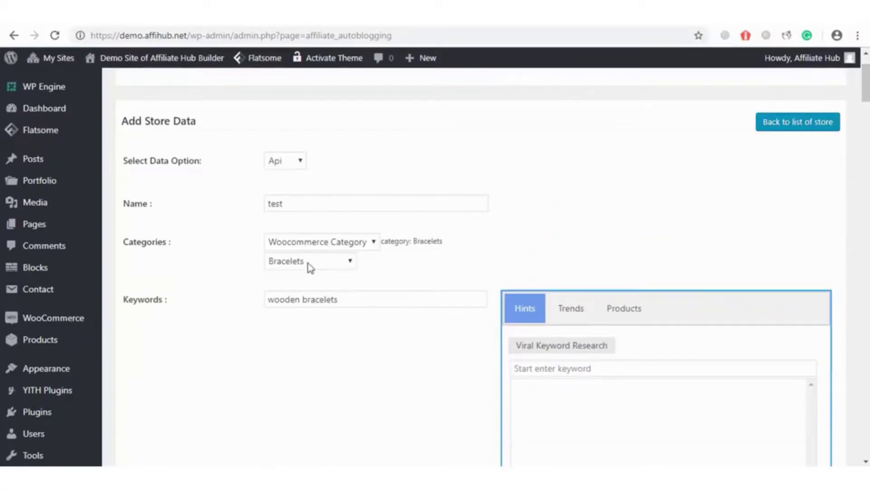
{"action": "triple_click", "coordinate": [309, 298]}
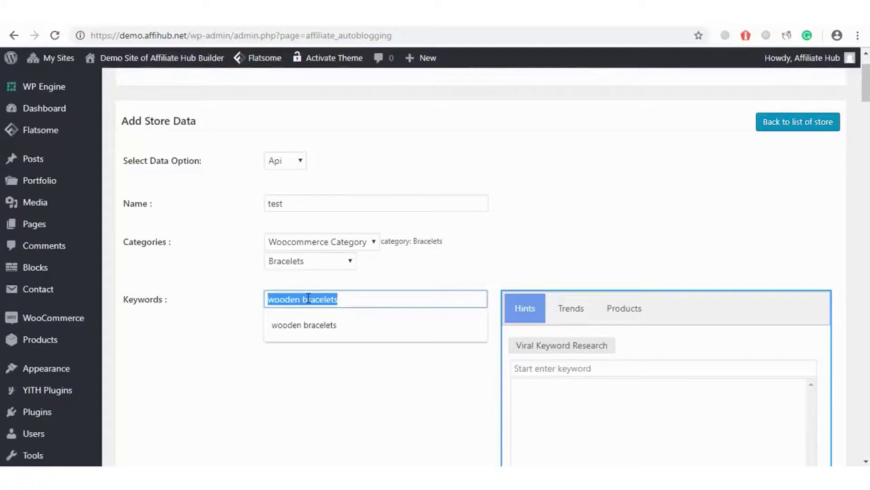
{"action": "type", "text": "Men wall"}
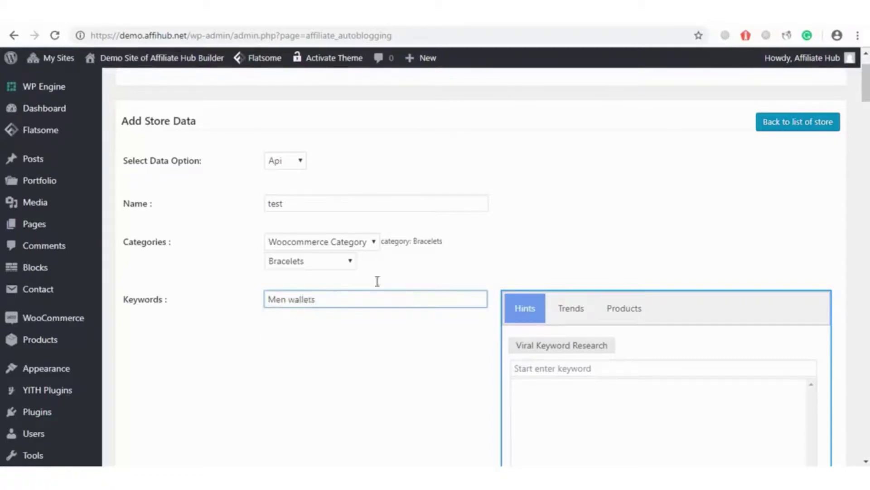
Remove Amazon from the chosen modules, add Etsy alongside Ebay, Aliexpress and Walmart, and search for products
{"action": "left_click_drag", "start_coordinate": [868, 91], "coordinate": [867, 132]}
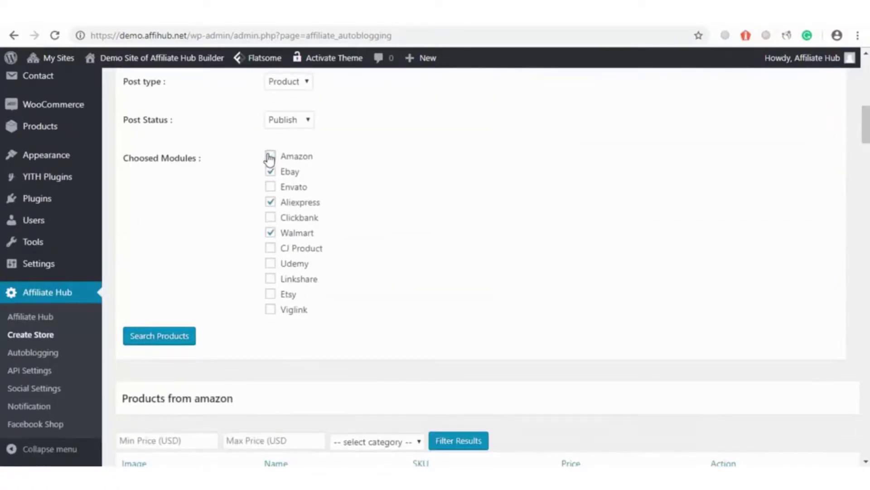
{"action": "left_click", "coordinate": [270, 202]}
{"action": "left_click", "coordinate": [271, 233]}
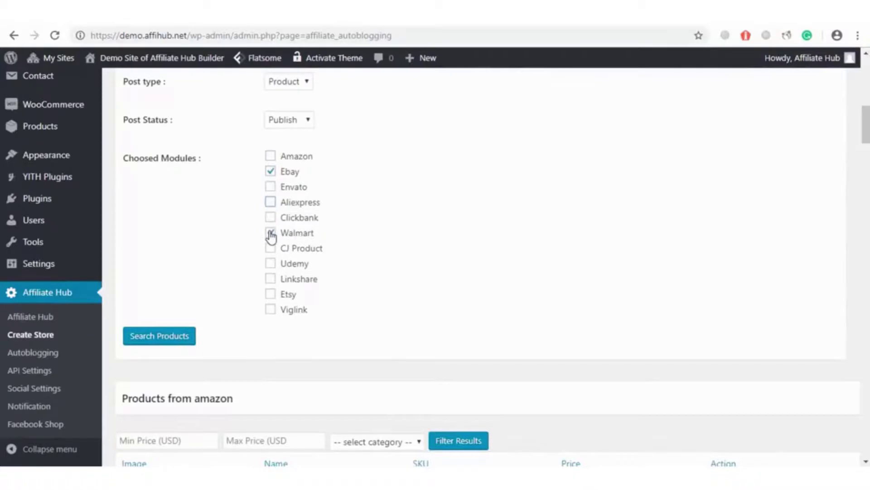
{"action": "left_click", "coordinate": [271, 297]}
{"action": "left_click", "coordinate": [272, 234]}
{"action": "left_click", "coordinate": [270, 202]}
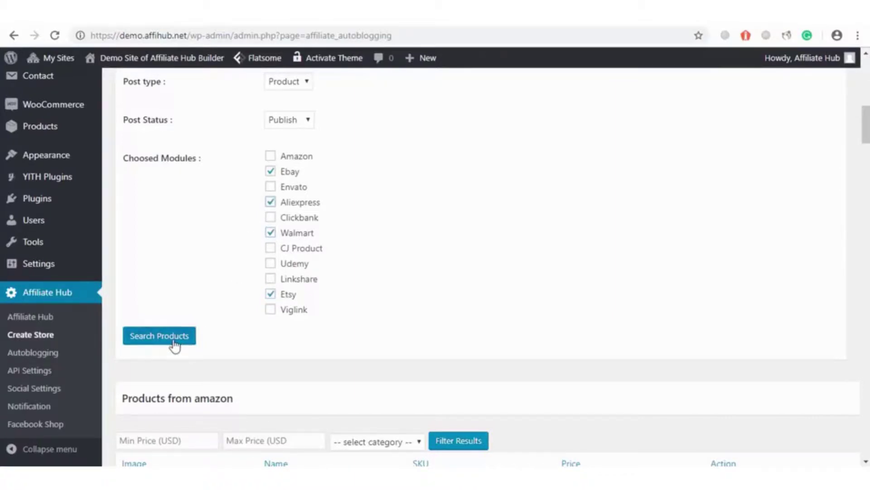
{"action": "left_click", "coordinate": [173, 347]}
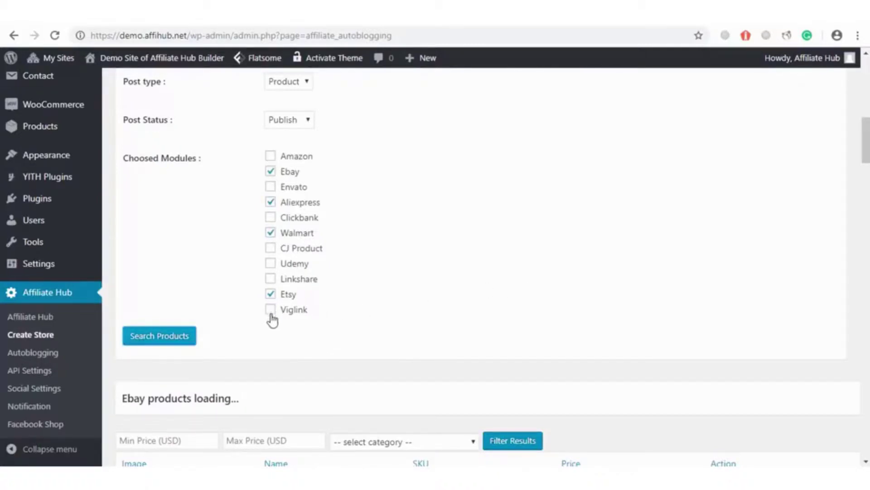
Import the Tauren Retro Wine Red wallet from Aliexpress and the Mens Lamb Leather Zippered Bifold Flap up ID Wallet 1256 (C) Black
{"action": "left_click_drag", "start_coordinate": [867, 158], "coordinate": [868, 194]}
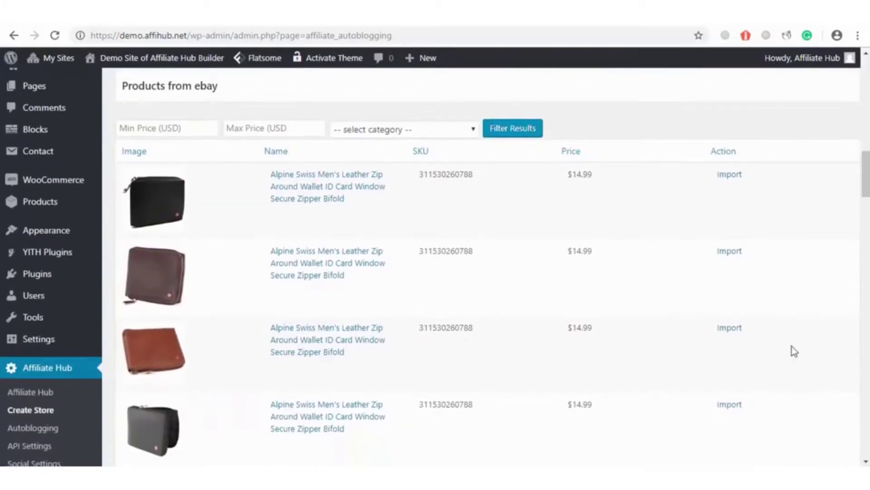
{"action": "scroll", "coordinate": [730, 336], "scroll_direction": "down", "scroll_amount": 15}
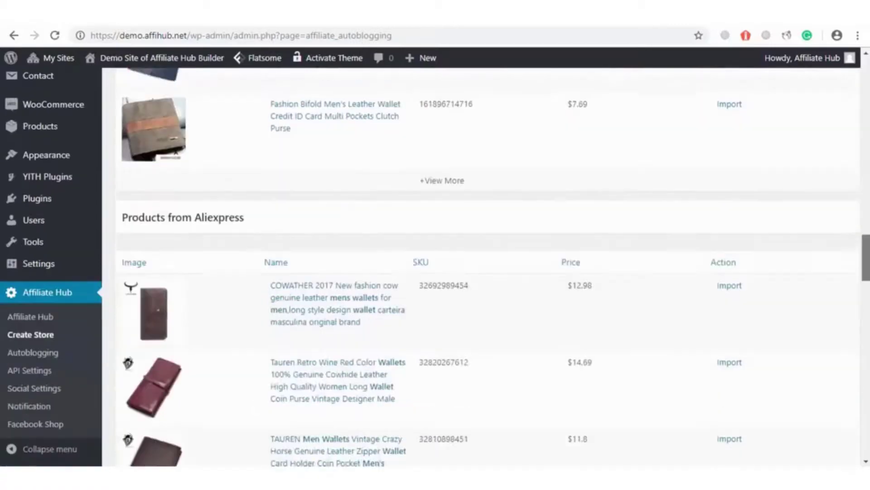
{"action": "scroll", "coordinate": [798, 276], "scroll_direction": "down", "scroll_amount": 1}
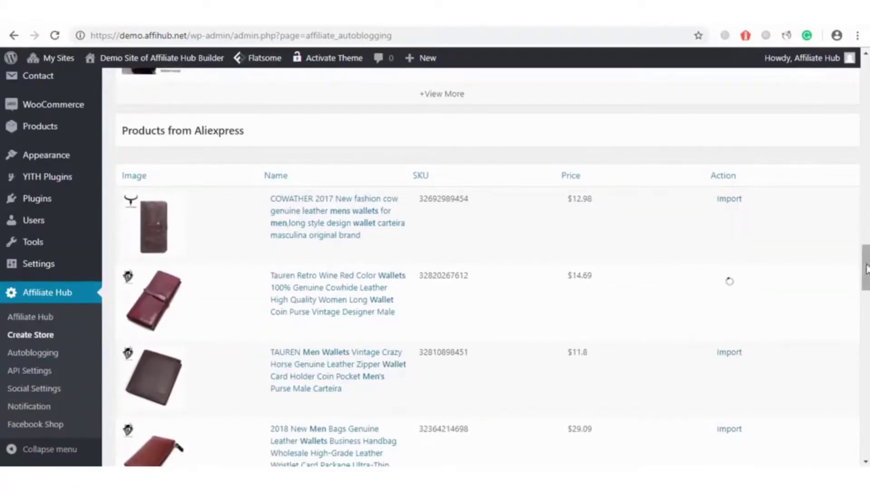
{"action": "left_click_drag", "start_coordinate": [868, 268], "coordinate": [868, 381]}
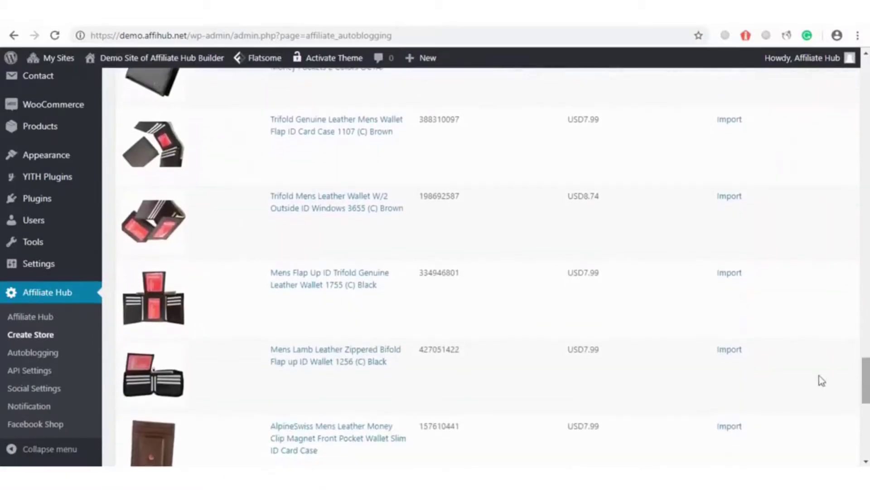
{"action": "left_click", "coordinate": [733, 352]}
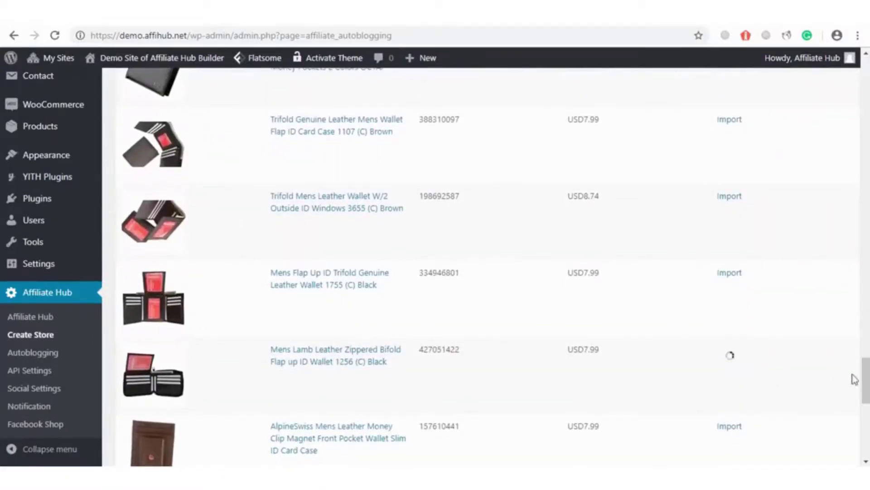
Look up handbag keyword hints in Viral Keyword Research and set the store's keyword to handbags
{"action": "left_click_drag", "start_coordinate": [867, 383], "coordinate": [867, 97]}
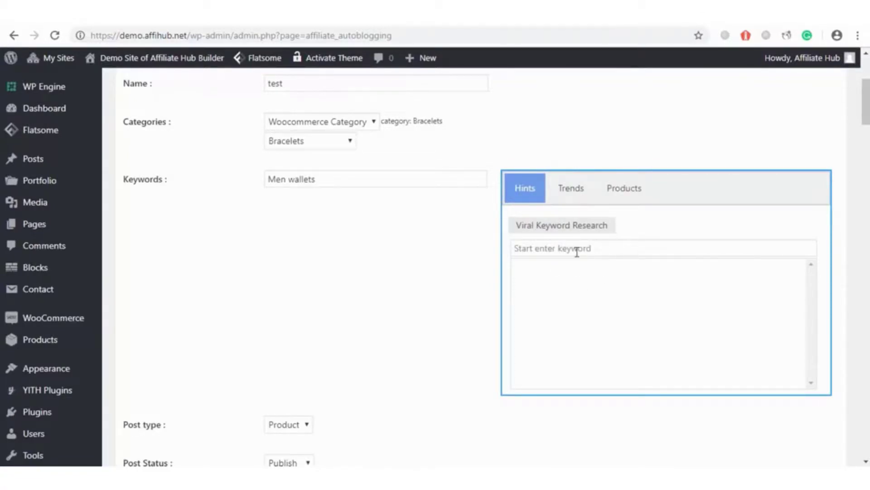
{"action": "left_click", "coordinate": [559, 251]}
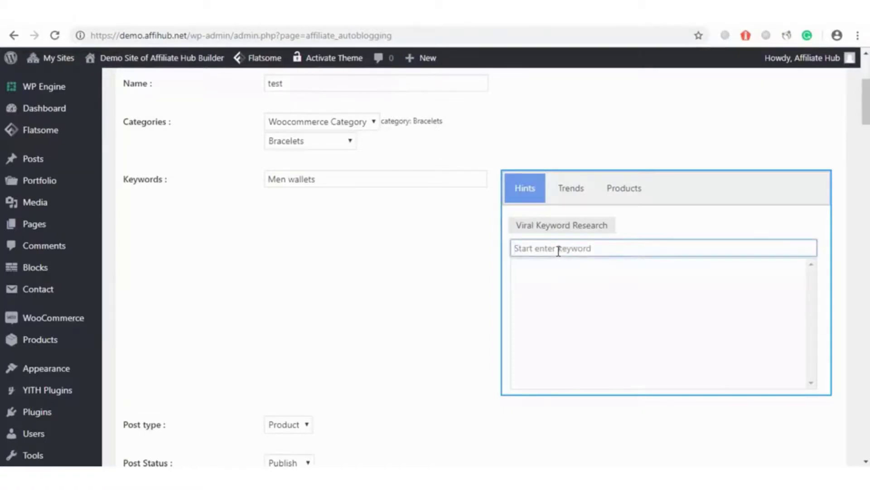
{"action": "type", "text": "women hand"}
{"action": "key", "text": "BackSpace"}
{"action": "key", "text": "BackSpace"}
{"action": "key", "text": "BackSpace"}
{"action": "key", "text": "BackSpace"}
{"action": "key", "text": "BackSpace"}
{"action": "key", "text": "BackSpace"}
{"action": "key", "text": "BackSpace"}
{"action": "key", "text": "BackSpace"}
{"action": "type", "text": "hand"}
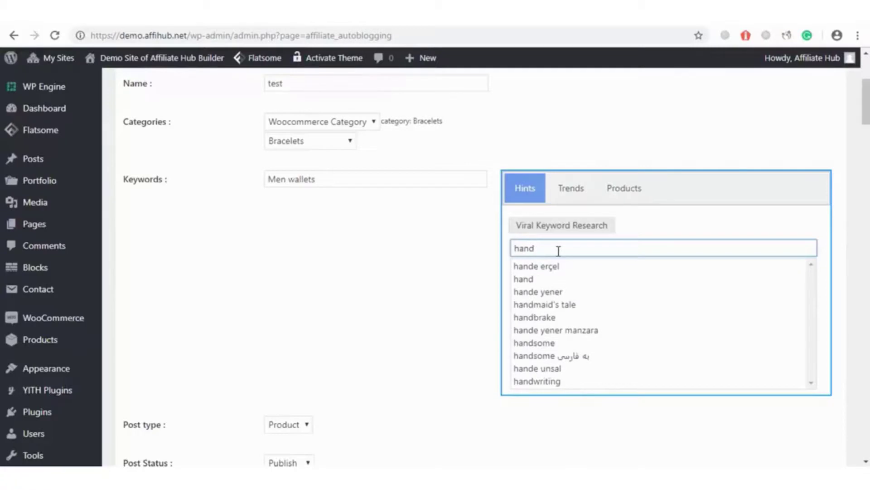
{"action": "type", "text": "bag"}
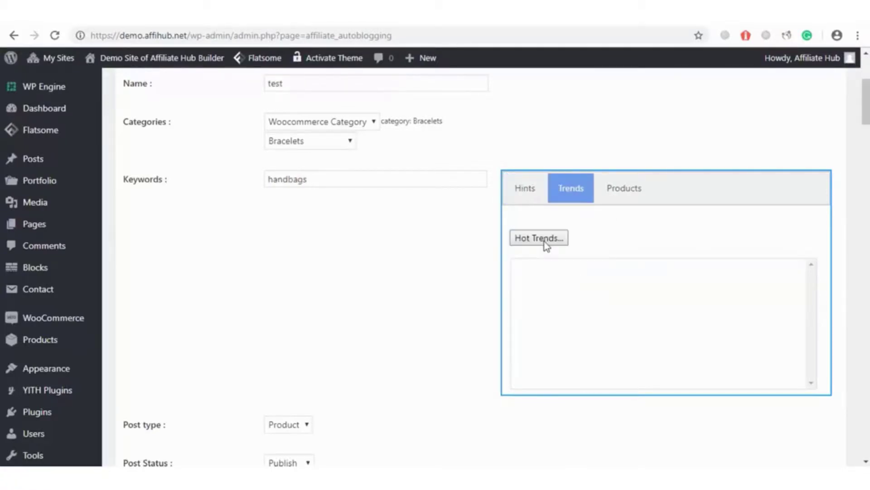
Load the hot trends and use Survivor, then Nikki Glaser, from the list as the store's keyword
{"action": "left_click", "coordinate": [545, 242]}
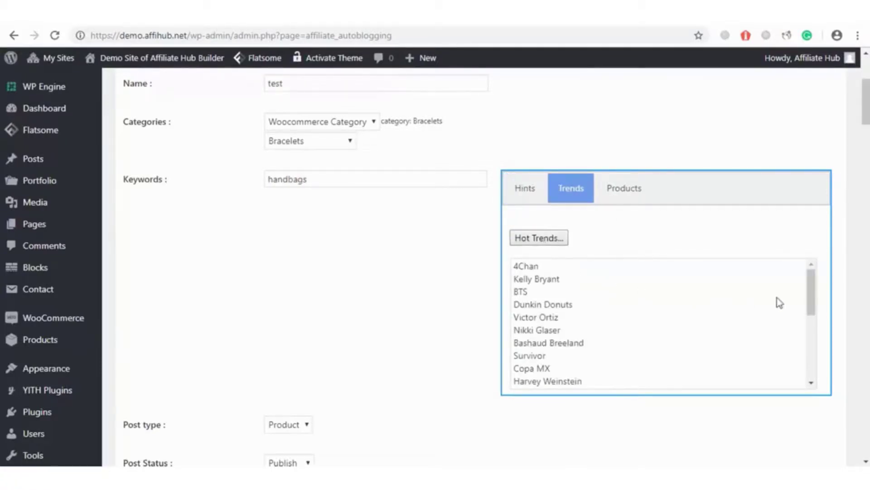
{"action": "left_click", "coordinate": [812, 293]}
{"action": "left_click_drag", "start_coordinate": [811, 292], "coordinate": [812, 298]}
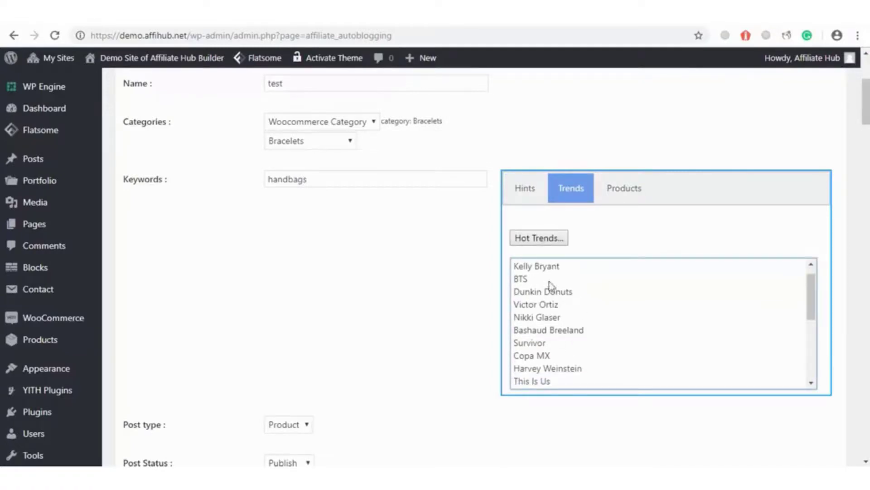
{"action": "left_click", "coordinate": [529, 345]}
{"action": "left_click", "coordinate": [529, 346]}
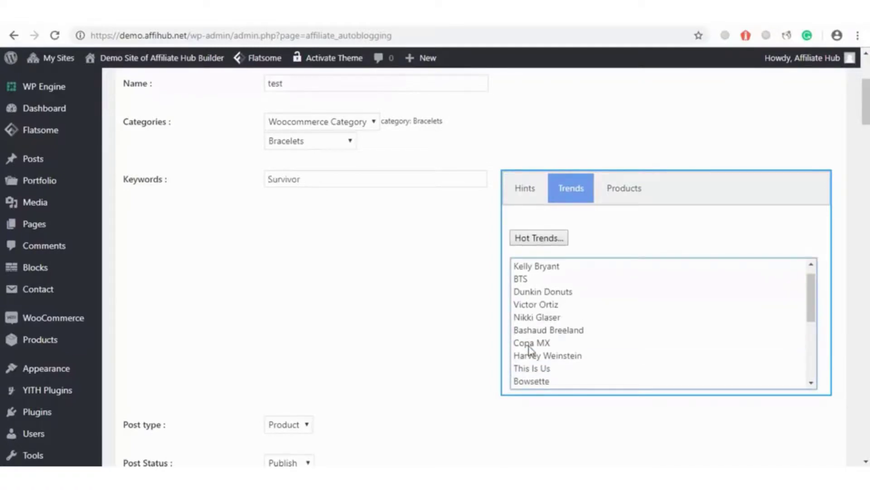
{"action": "double_click", "coordinate": [537, 318]}
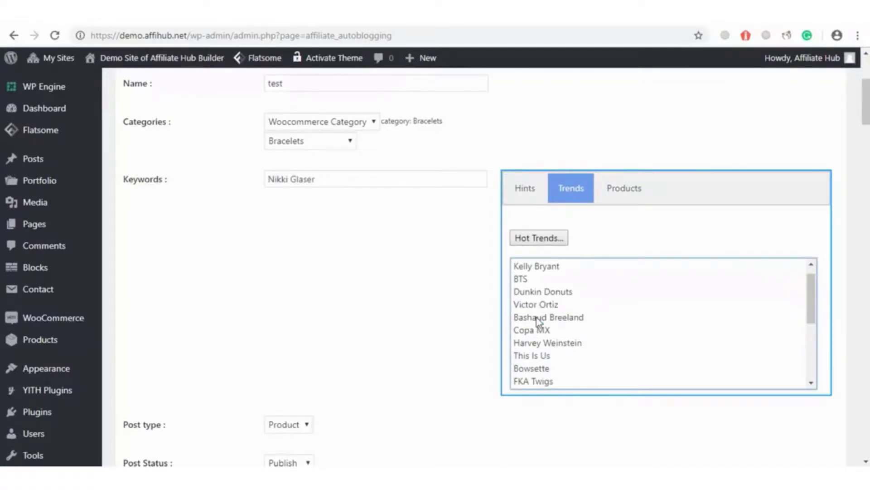
Load the Most Gifted product suggestions for the Appliances category in the keyword research box
{"action": "left_click", "coordinate": [626, 193]}
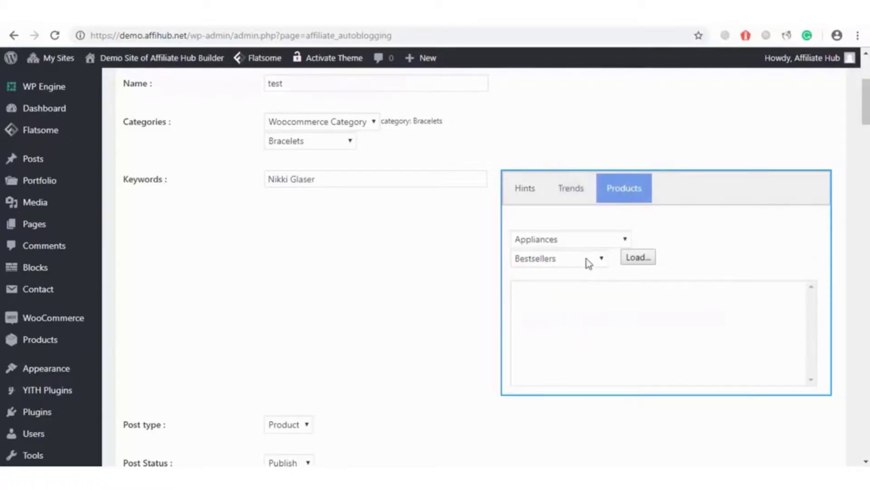
{"action": "left_click", "coordinate": [602, 261]}
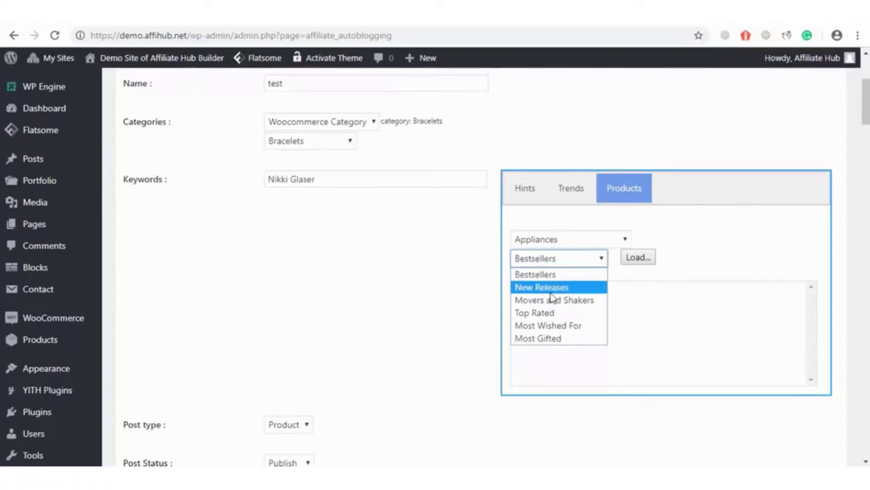
{"action": "left_click", "coordinate": [546, 338]}
{"action": "left_click", "coordinate": [638, 258]}
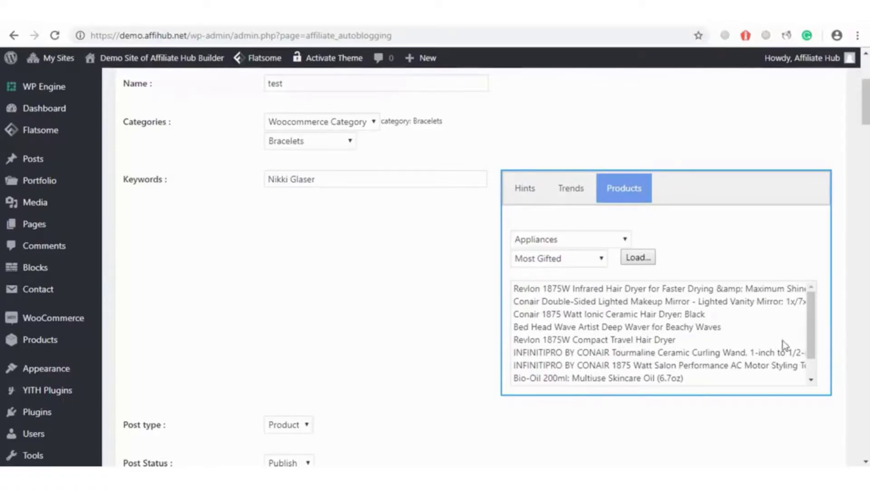
{"action": "mouse_move", "coordinate": [814, 337]}
{"action": "left_mouse_down"}
{"action": "mouse_move", "coordinate": [814, 358]}
{"action": "mouse_move", "coordinate": [814, 341]}
{"action": "left_mouse_up"}
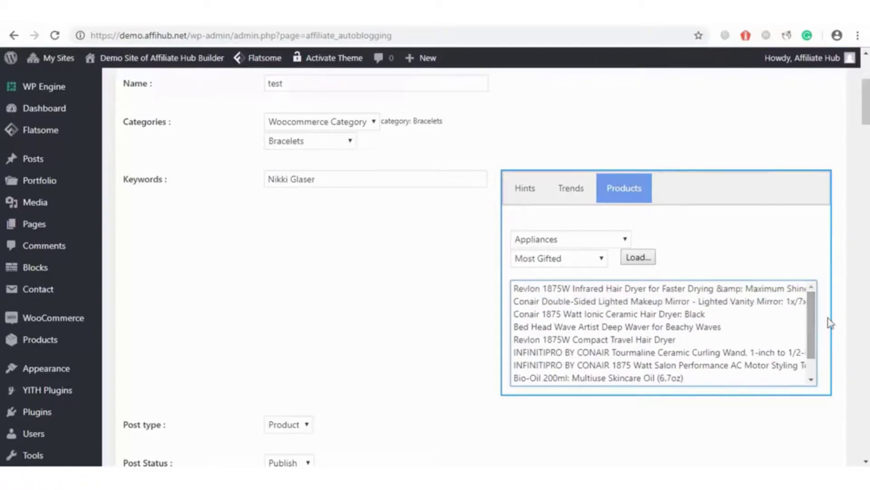
Change the store's data option to Parsor and name the store rate
{"action": "left_click_drag", "start_coordinate": [866, 113], "coordinate": [866, 93]}
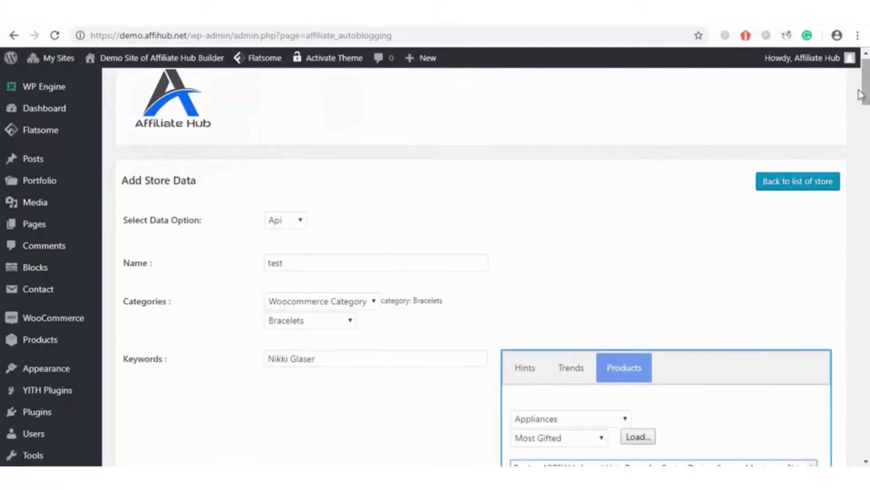
{"action": "left_click", "coordinate": [301, 222]}
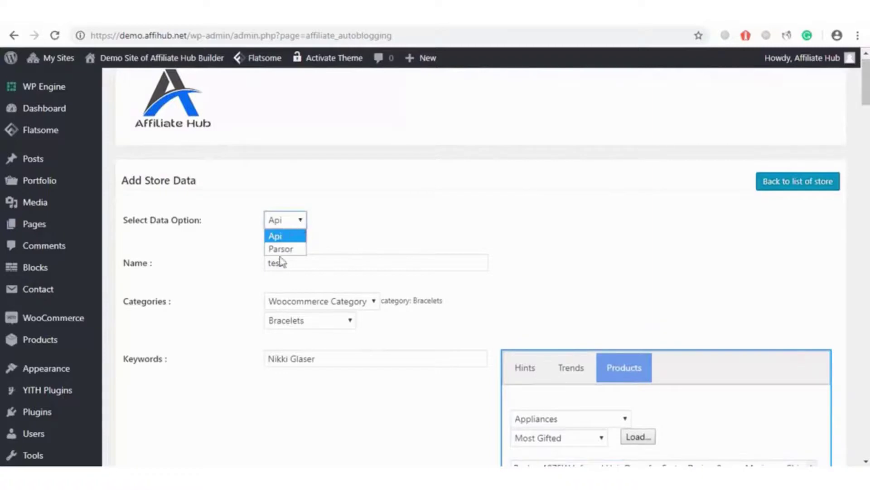
{"action": "left_click", "coordinate": [283, 252]}
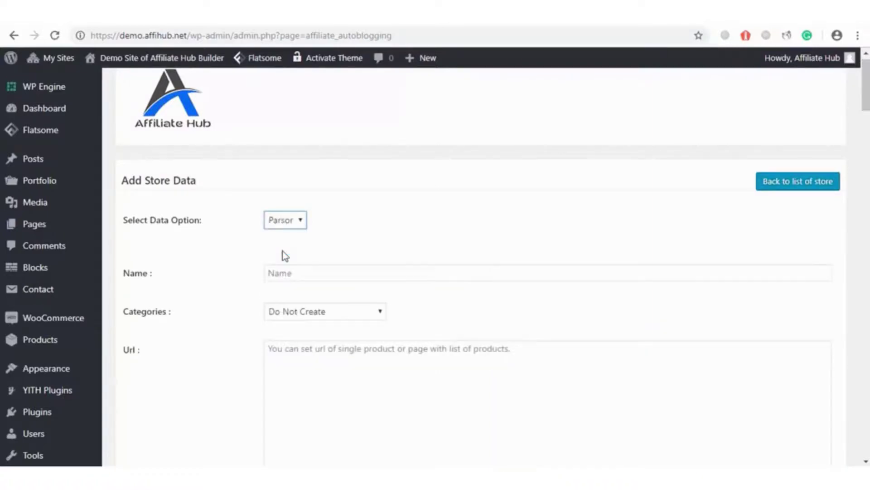
{"action": "left_click", "coordinate": [295, 272]}
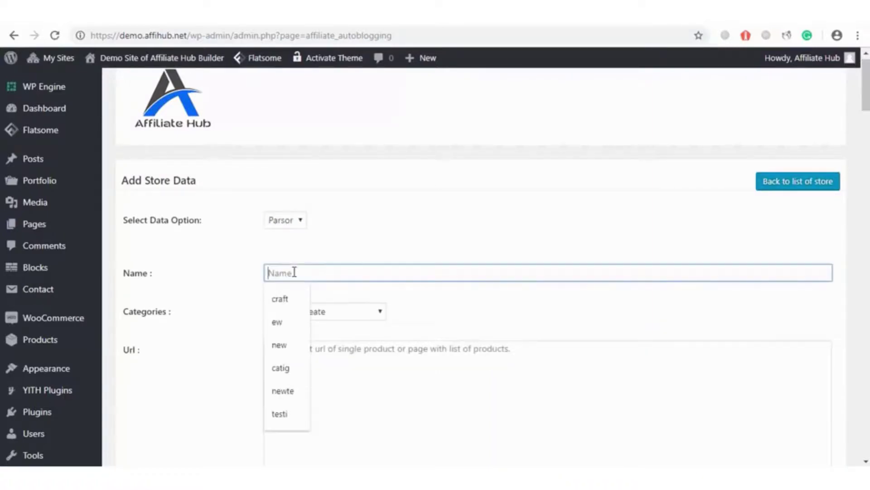
{"action": "type", "text": "rate"}
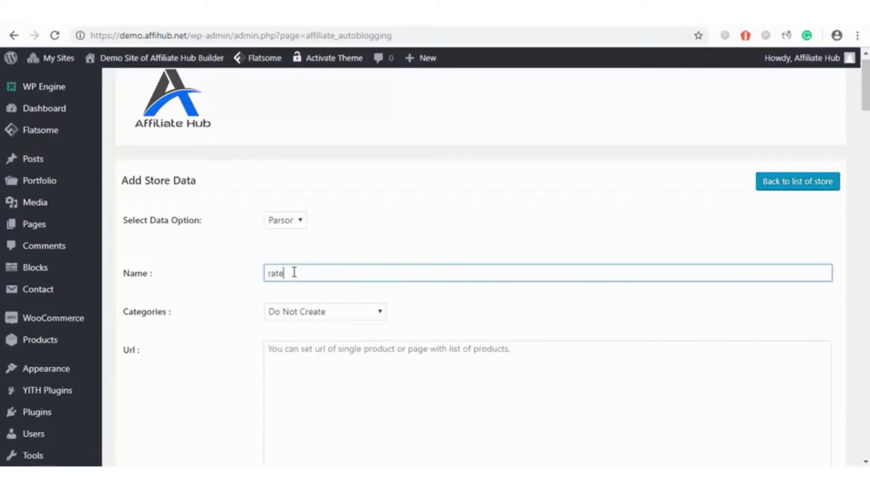
Assign the store to the existing WooCommerce category Runnung Shoes
{"action": "left_click", "coordinate": [321, 313]}
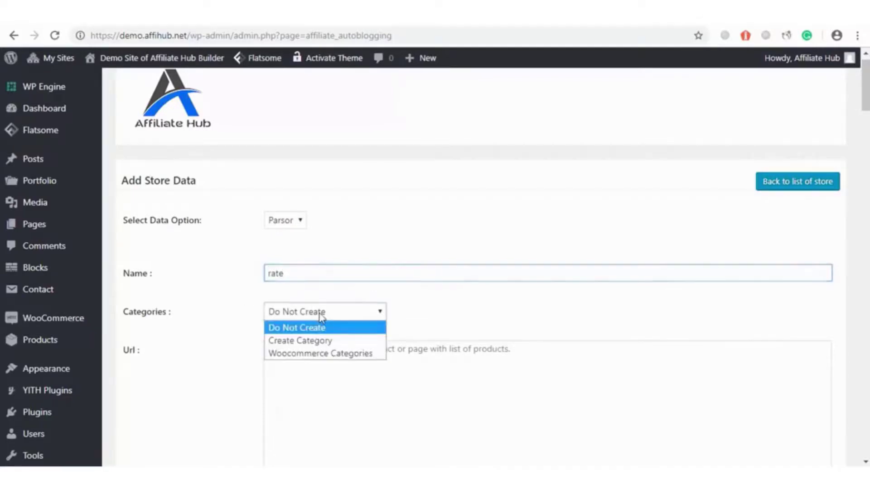
{"action": "left_click", "coordinate": [320, 352]}
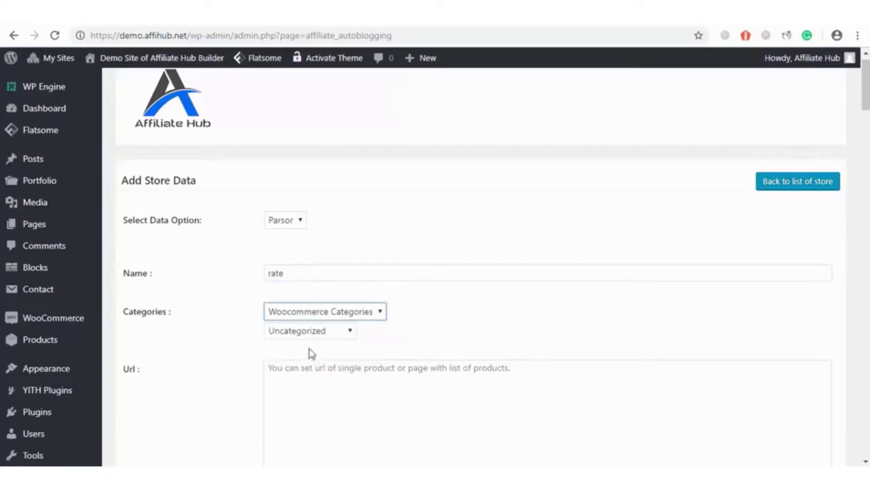
{"action": "left_click", "coordinate": [311, 333]}
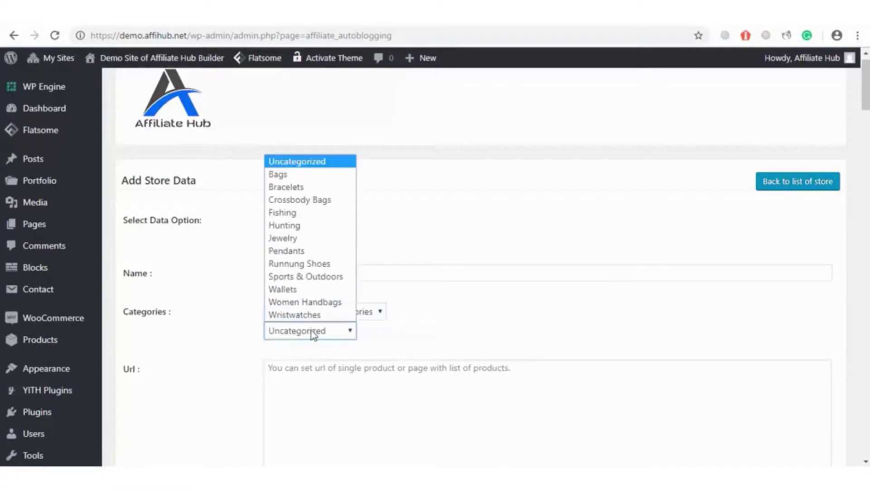
{"action": "left_click", "coordinate": [313, 267]}
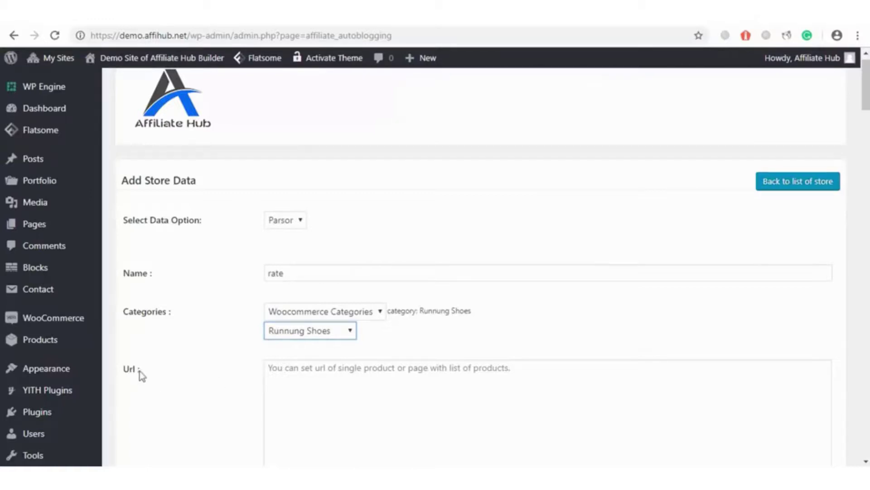
Switch to the Wiggle website and open the adidas Women's Ultra Boost Shoes product from its Running Shoes footwear listing
{"action": "left_click", "coordinate": [321, 370]}
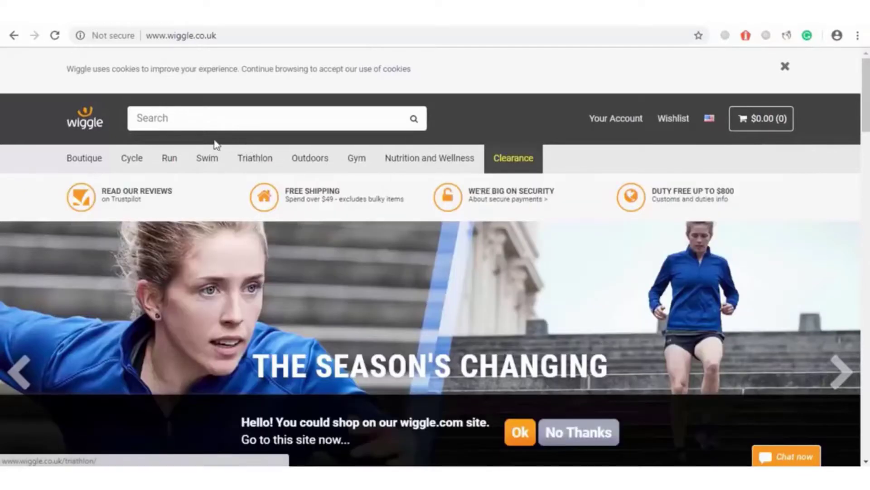
{"action": "mouse_move", "coordinate": [174, 166]}
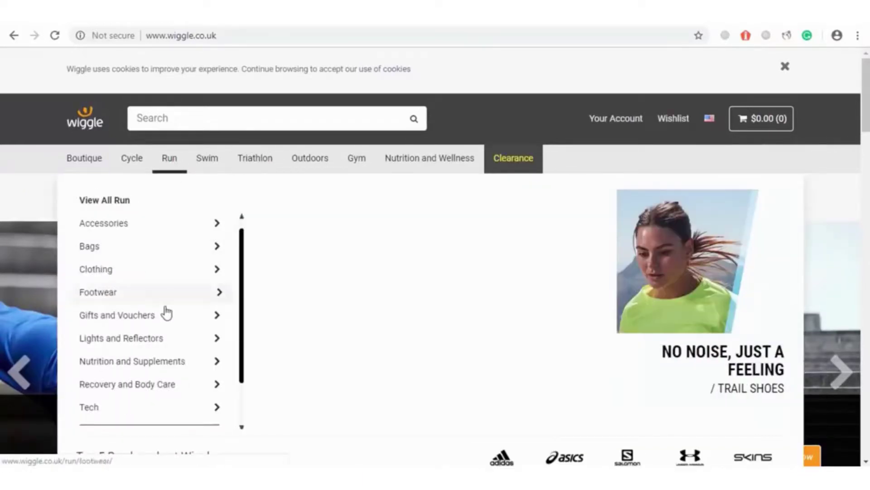
{"action": "mouse_move", "coordinate": [164, 298]}
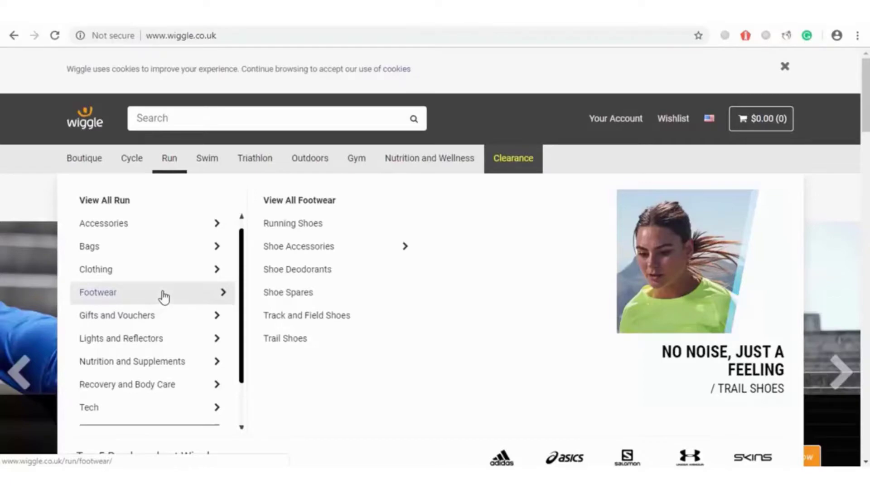
{"action": "left_click", "coordinate": [301, 223]}
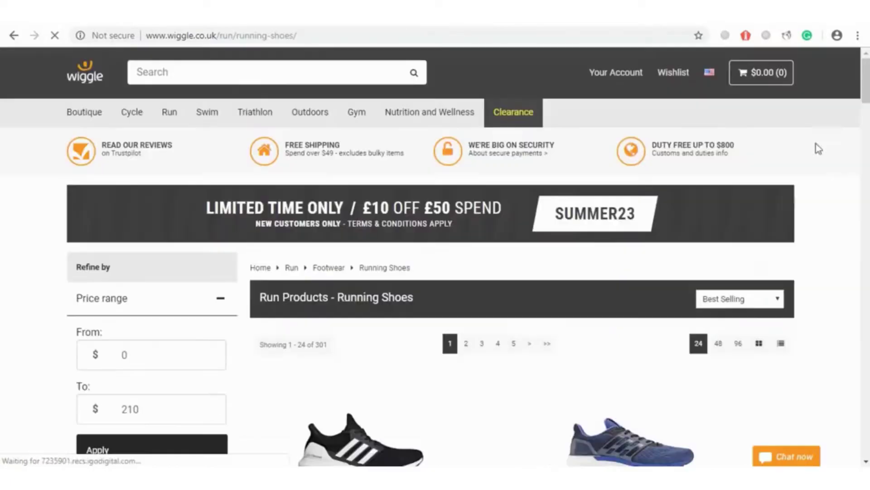
{"action": "left_click_drag", "start_coordinate": [866, 96], "coordinate": [867, 150]}
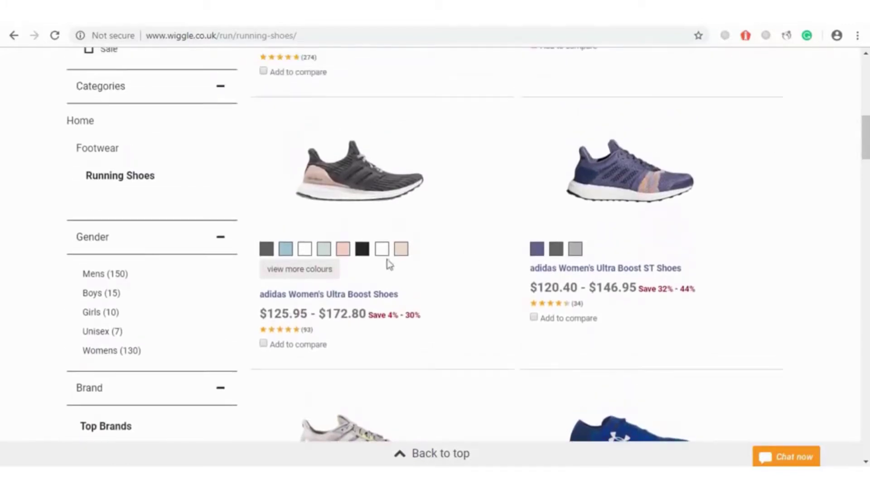
{"action": "left_click", "coordinate": [306, 295]}
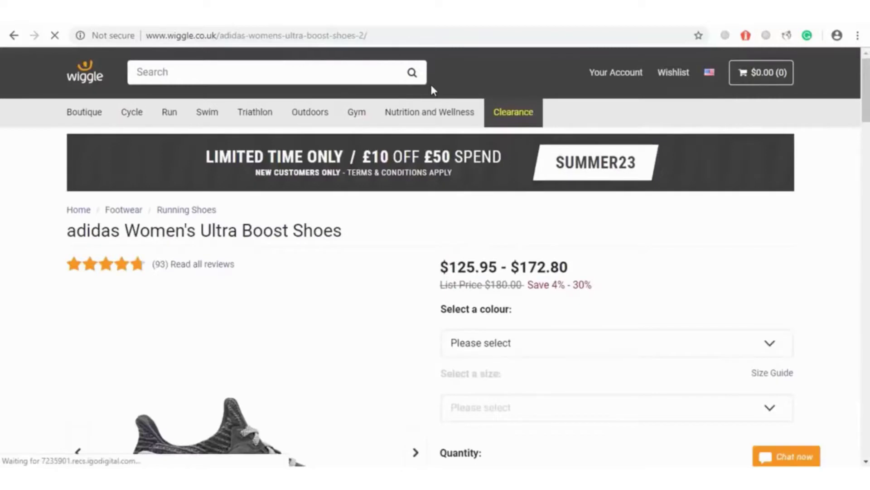
{"action": "left_click", "coordinate": [410, 41]}
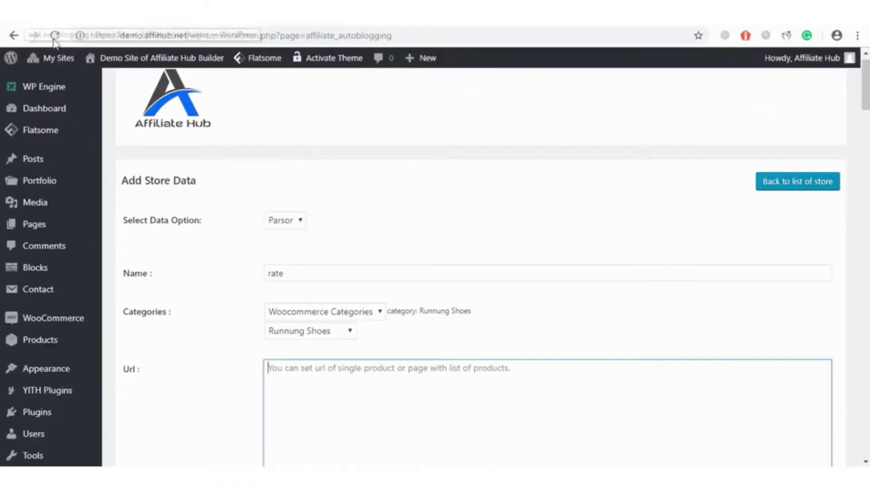
{"action": "type", "text": "http://www.wiggle.co.uk/adidas-womens-ultra-boost-shoes-2/"}
{"action": "key", "text": "Return"}
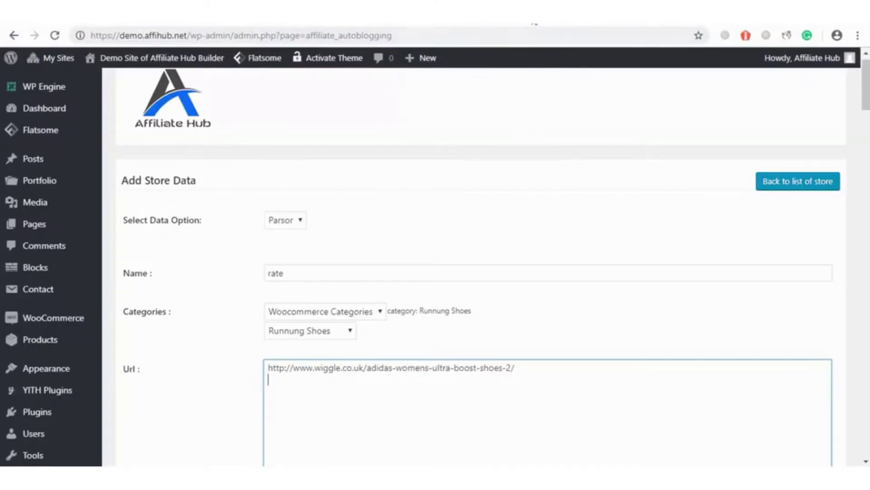
Switch to the Target website, search for running shoes, and open the Toddler Boys' S SPORT BY SKECHERS Alen Athletic Shoes - Black product
{"action": "left_click", "coordinate": [535, 20]}
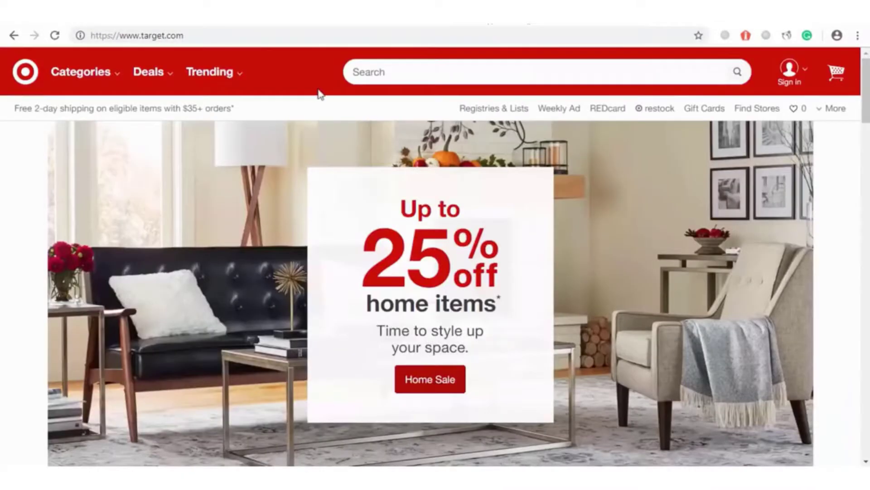
{"action": "left_click", "coordinate": [403, 78]}
{"action": "type", "text": "runn"}
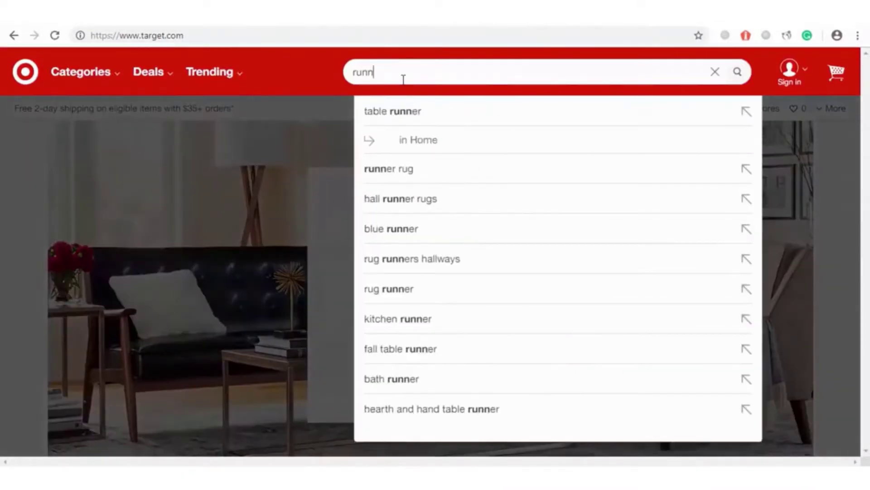
{"action": "type", "text": "ing shoes"}
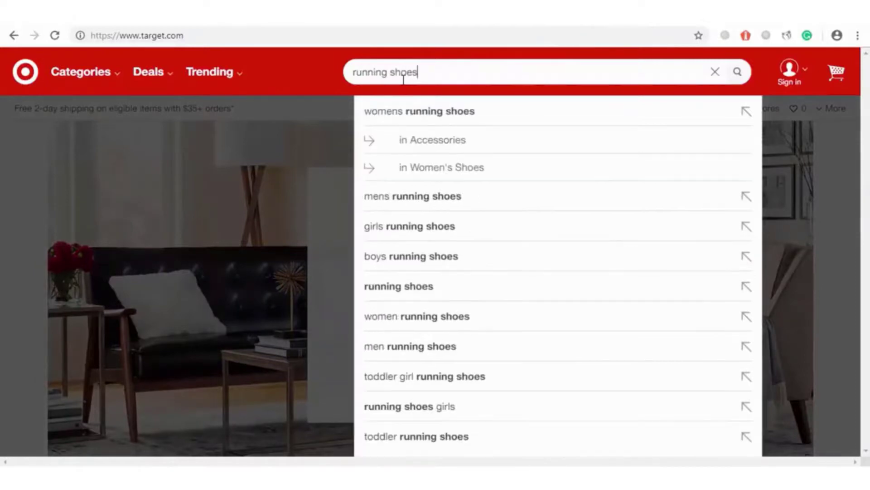
{"action": "key", "text": "Return"}
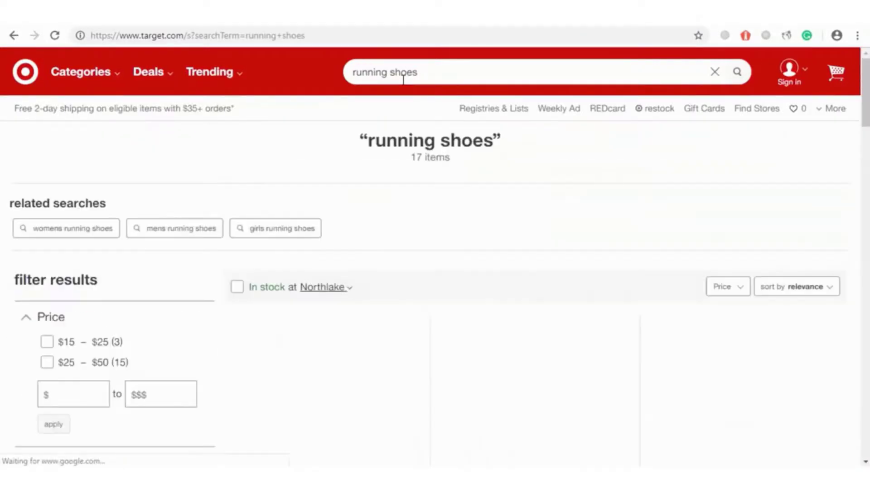
{"action": "scroll", "coordinate": [404, 78], "scroll_direction": "down", "scroll_amount": 5}
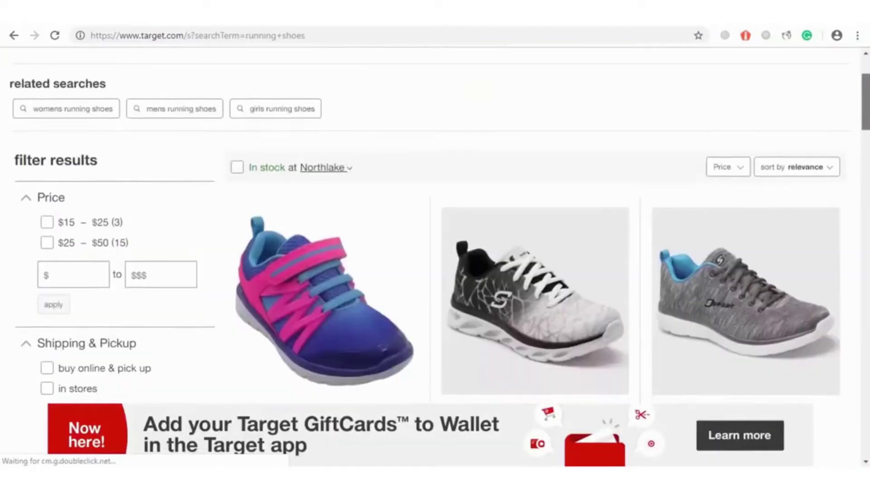
{"action": "scroll", "coordinate": [435, 256], "scroll_direction": "down", "scroll_amount": 3}
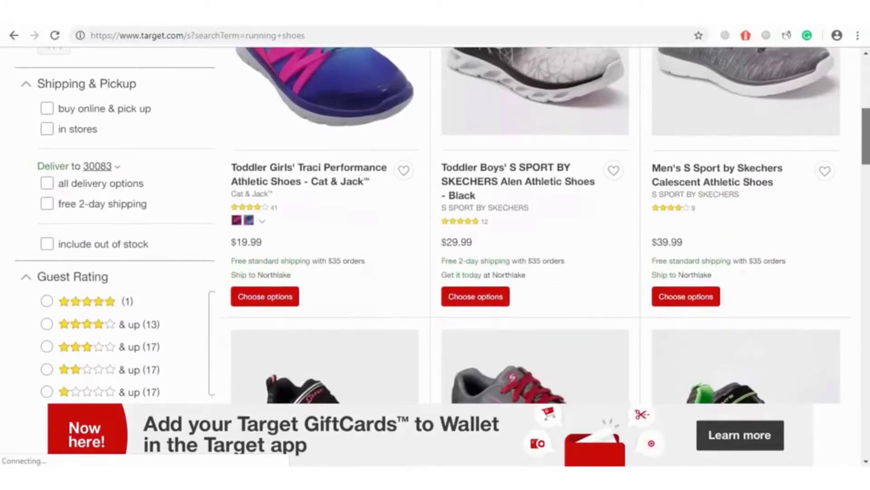
{"action": "left_click", "coordinate": [511, 195]}
Copy the Target product page's address and enter it as the second line of the store's Url list
{"action": "left_click", "coordinate": [410, 37]}
{"action": "key", "text": "ctrl+c"}
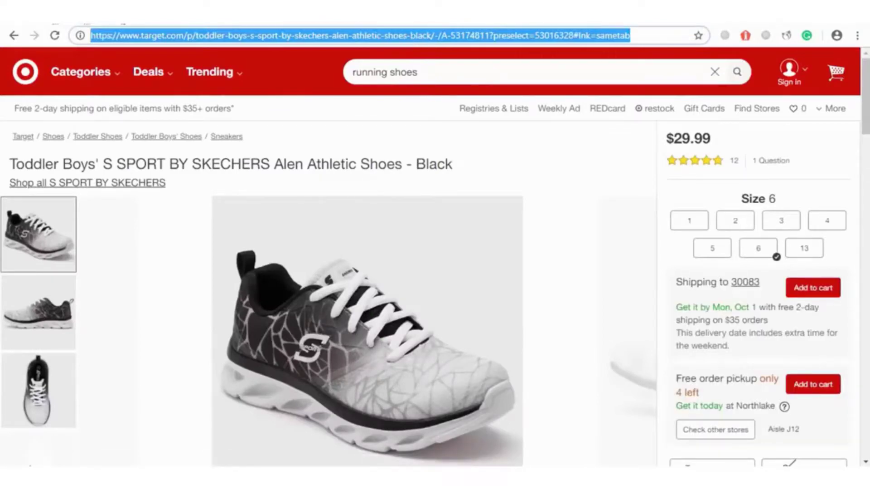
{"action": "left_click", "coordinate": [55, 19]}
{"action": "key", "text": "ctrl+v"}
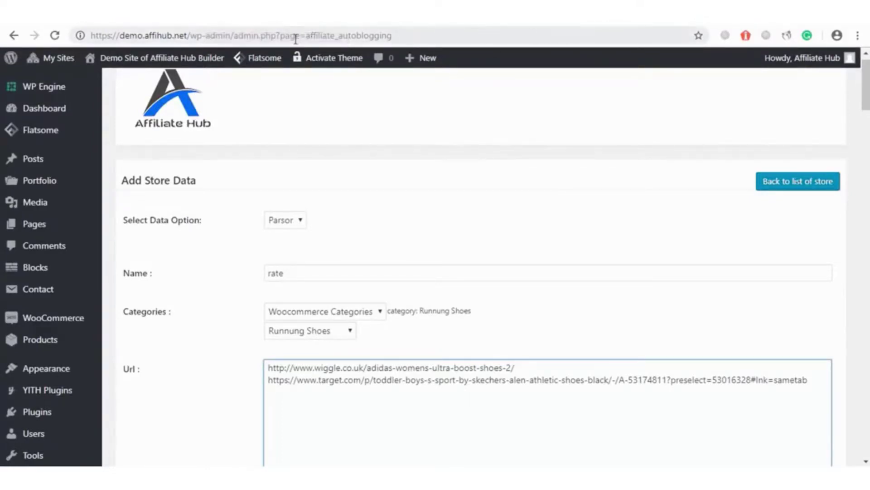
Switch to the Jumia website, search for watches, and open the Casio AE-1000WD-1A Stainless Steel Watch - Silver product
{"action": "left_click", "coordinate": [130, 24]}
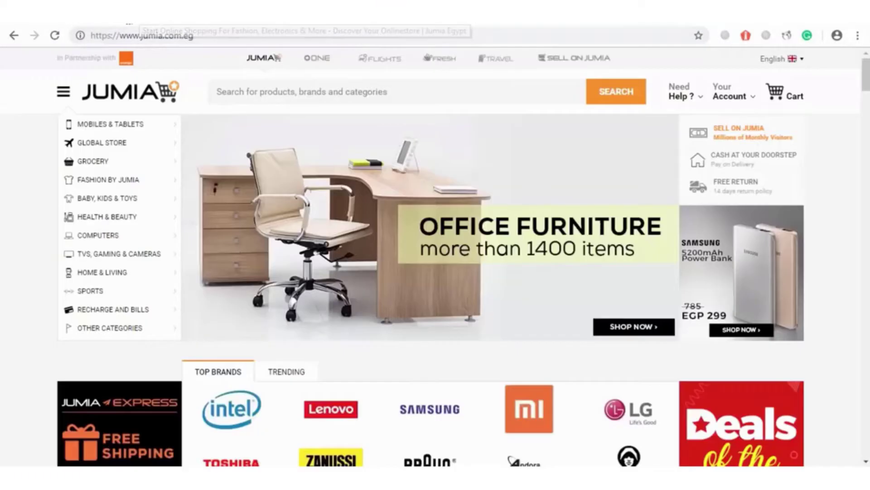
{"action": "left_click", "coordinate": [302, 93]}
{"action": "type", "text": "wa"}
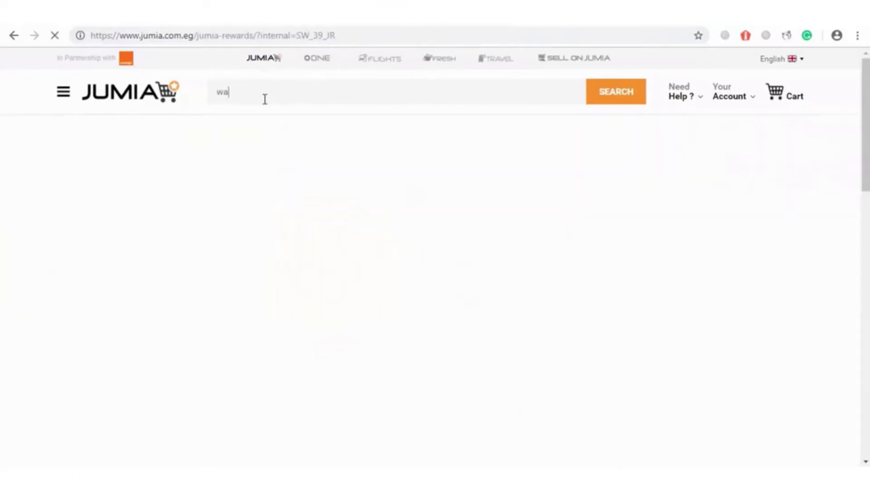
{"action": "type", "text": "tches"}
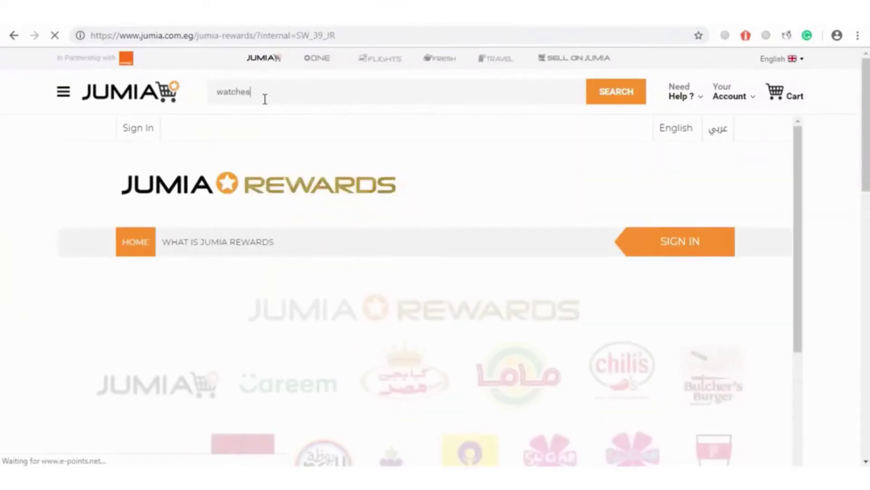
{"action": "key", "text": "Return"}
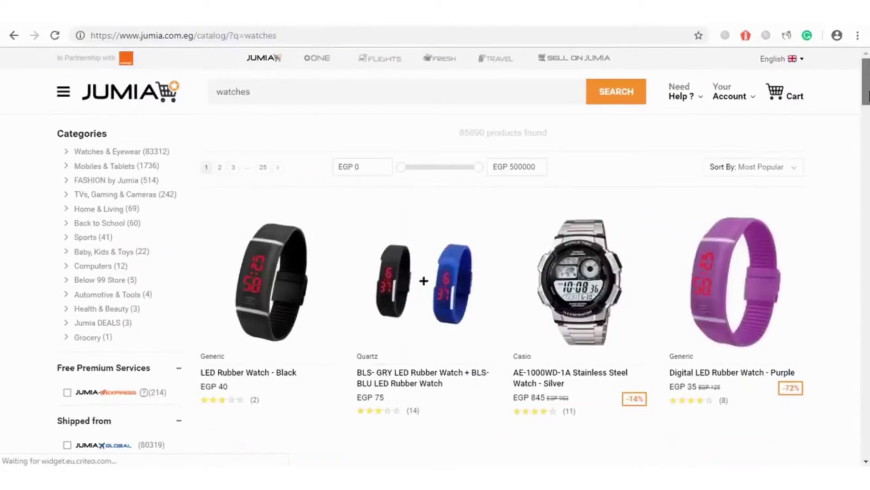
{"action": "scroll", "coordinate": [675, 241], "scroll_direction": "down", "scroll_amount": 3}
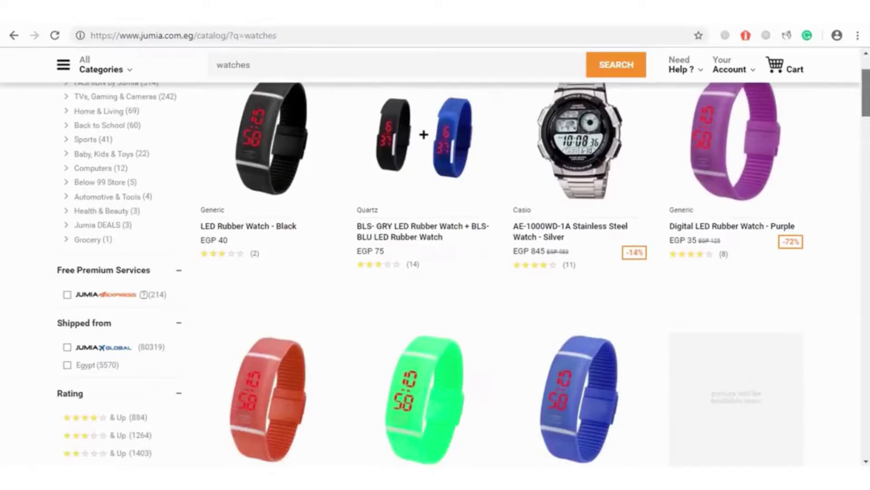
{"action": "left_click", "coordinate": [607, 233]}
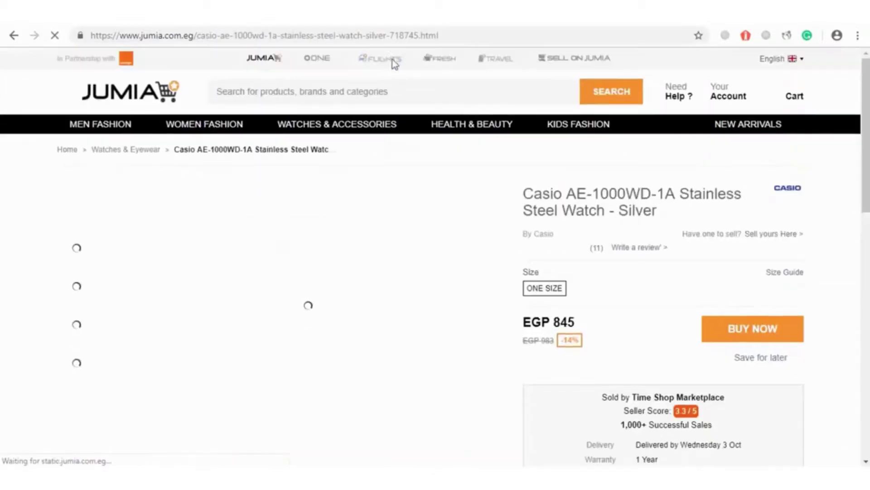
{"action": "left_click", "coordinate": [380, 37]}
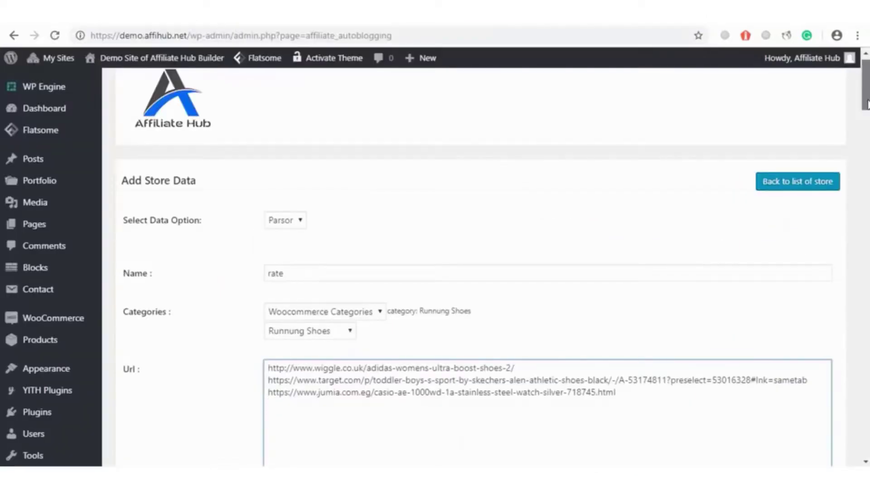
{"action": "scroll", "coordinate": [144, 372], "scroll_direction": "down", "scroll_amount": 4}
{"action": "left_click", "coordinate": [139, 362]}
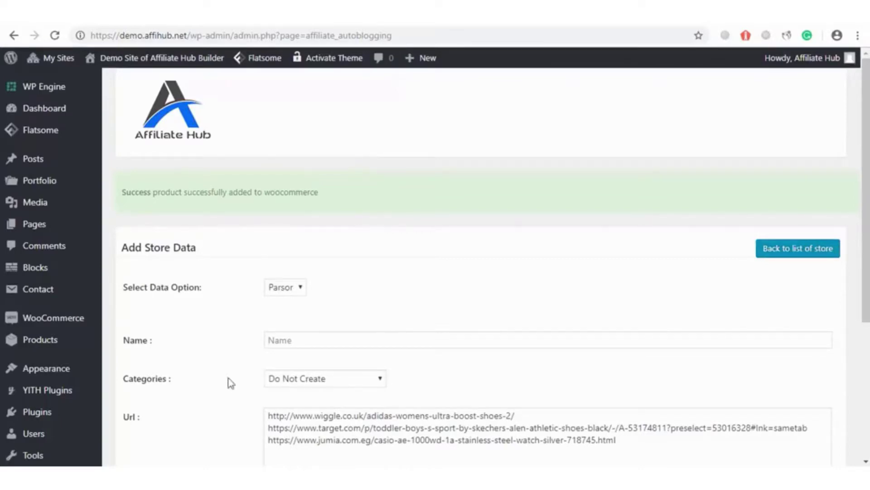
Open the full WooCommerce product list in a separate browser tab and review the imported products with their prices and categories
{"action": "mouse_move", "coordinate": [68, 343]}
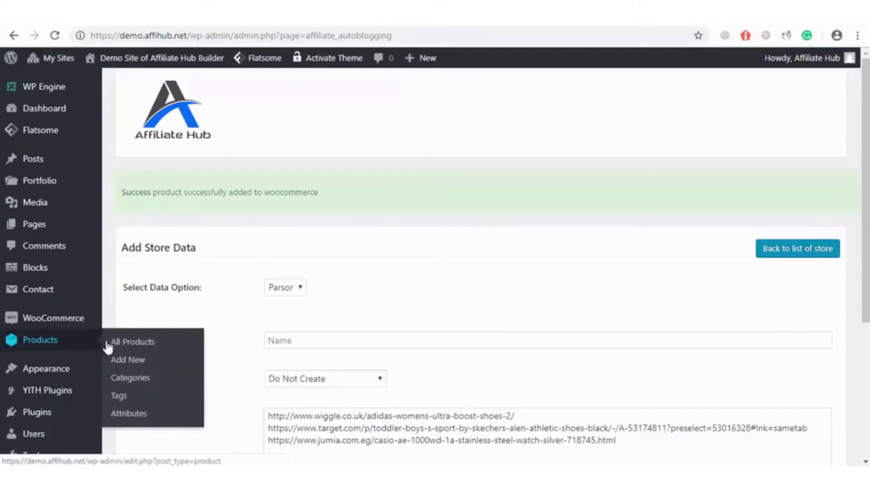
{"action": "right_click", "coordinate": [123, 346]}
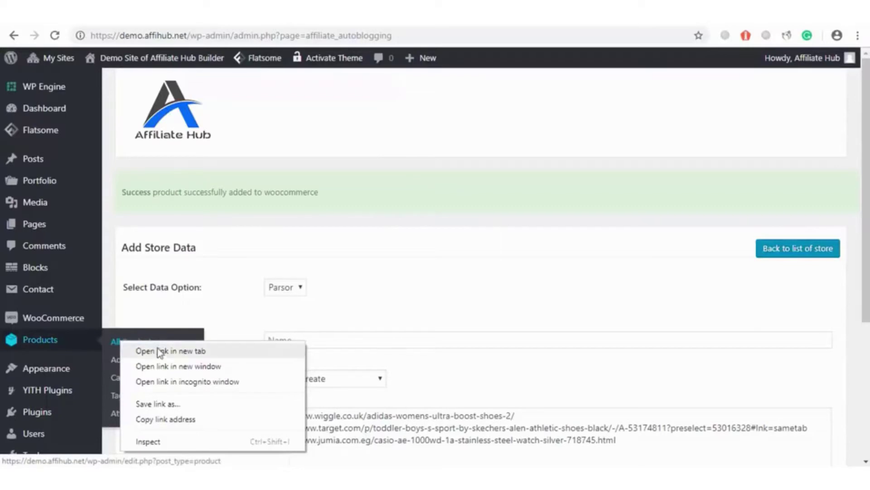
{"action": "left_click", "coordinate": [161, 350]}
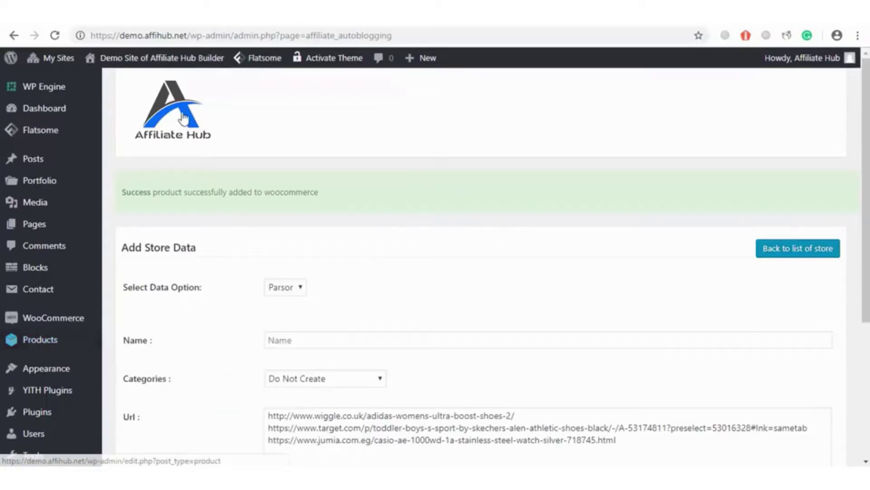
{"action": "left_click", "coordinate": [86, 21]}
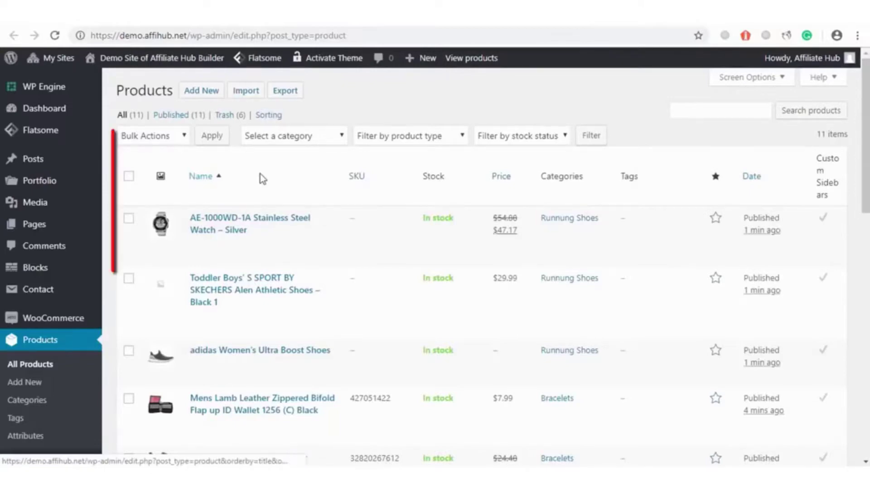
{"action": "scroll", "coordinate": [435, 267], "scroll_direction": "down", "scroll_amount": 2}
{"action": "scroll", "coordinate": [435, 267], "scroll_direction": "down", "scroll_amount": 4}
{"action": "scroll", "coordinate": [435, 267], "scroll_direction": "down", "scroll_amount": 5}
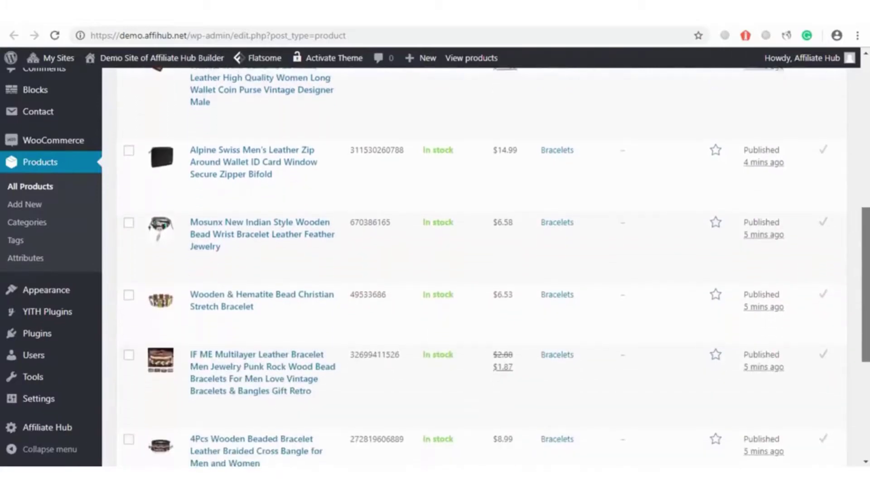
{"action": "scroll", "coordinate": [867, 252], "scroll_direction": "up", "scroll_amount": 2}
{"action": "scroll", "coordinate": [867, 253], "scroll_direction": "up", "scroll_amount": 2}
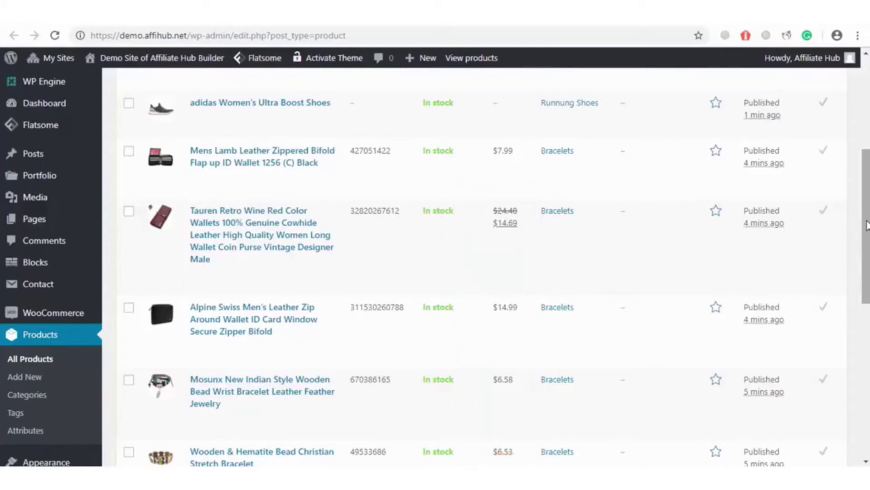
{"action": "left_click_drag", "start_coordinate": [867, 225], "coordinate": [867, 183]}
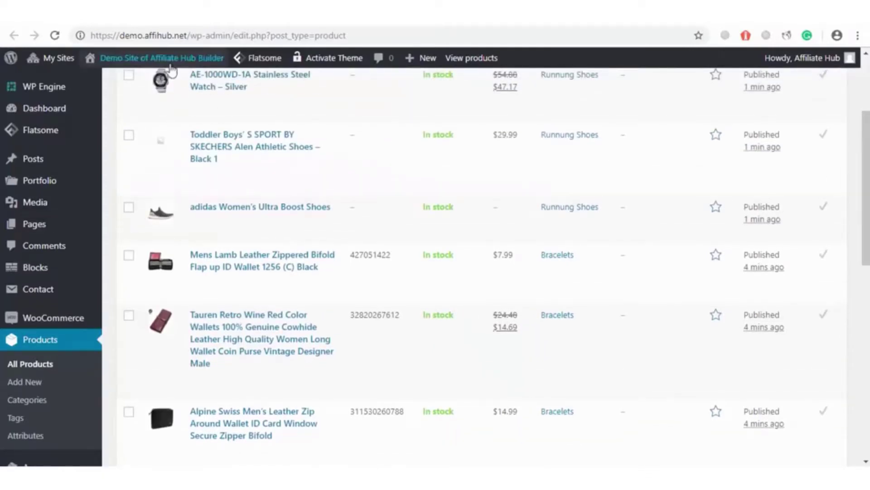
Open the public store page in a separate browser tab and look over its Bags, Jewelry and Sports & Outdoors categories
{"action": "mouse_move", "coordinate": [149, 58]}
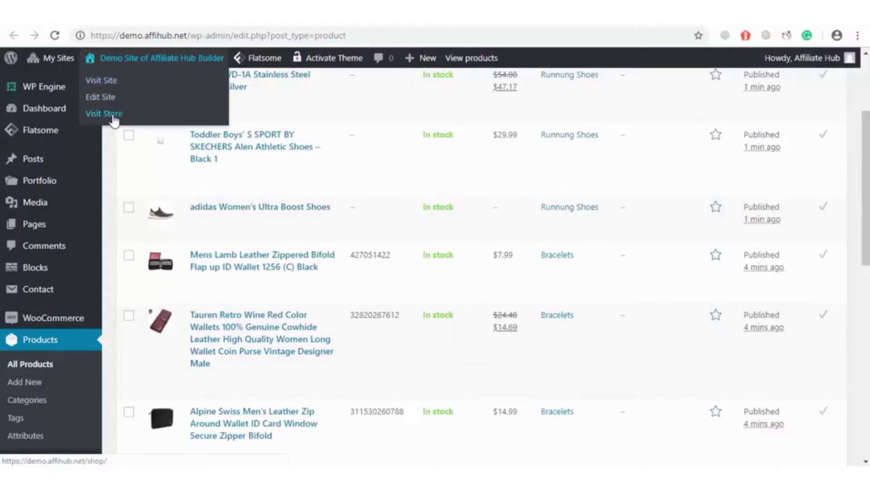
{"action": "right_click", "coordinate": [114, 115]}
{"action": "left_click", "coordinate": [138, 124]}
{"action": "left_click", "coordinate": [127, 24]}
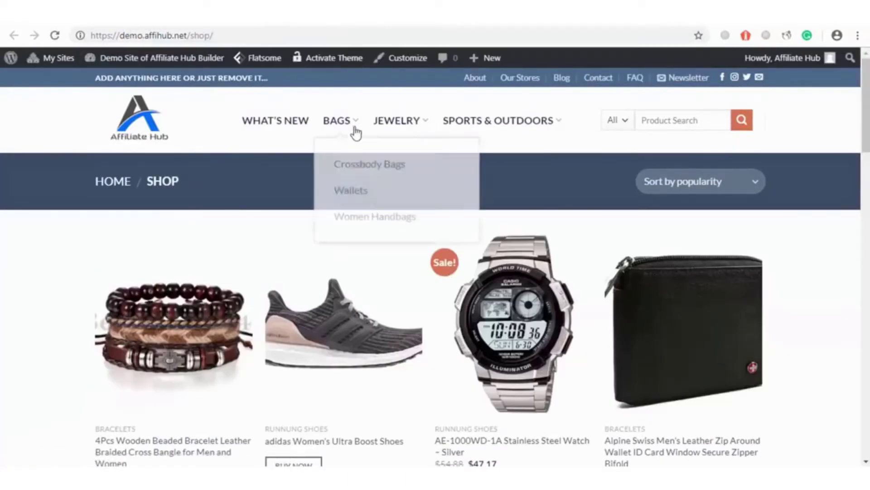
{"action": "mouse_move", "coordinate": [471, 124]}
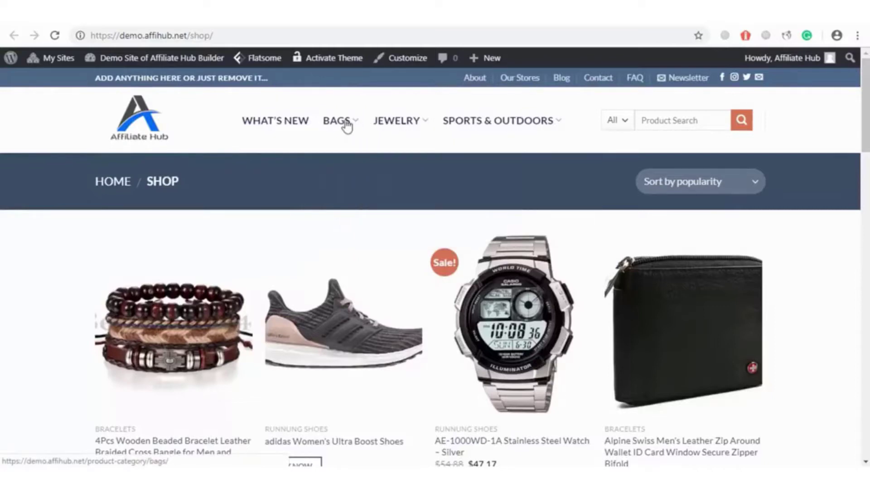
{"action": "mouse_move", "coordinate": [421, 112]}
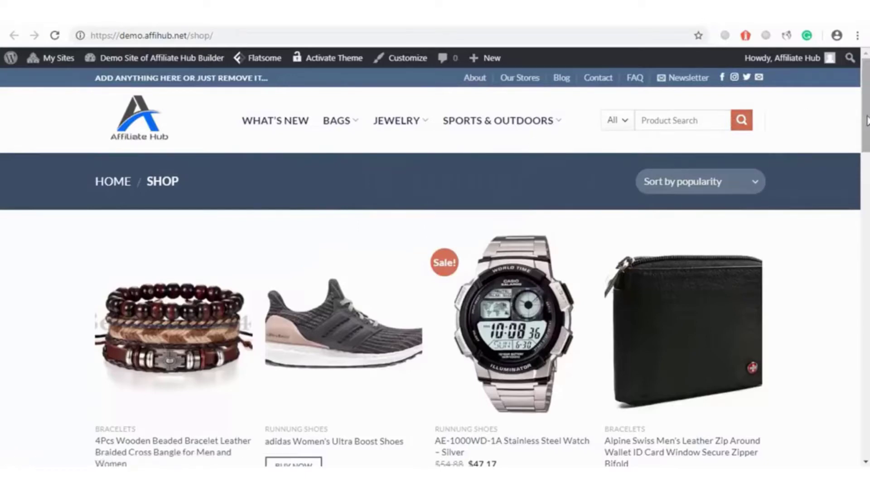
Check the shop's Buy Now links for the AE-1000WD-1A Stainless Steel Watch – Silver and the Mosunx New Indian Style Wooden Bead Wrist Bracelet
{"action": "left_click_drag", "start_coordinate": [867, 120], "coordinate": [868, 147]}
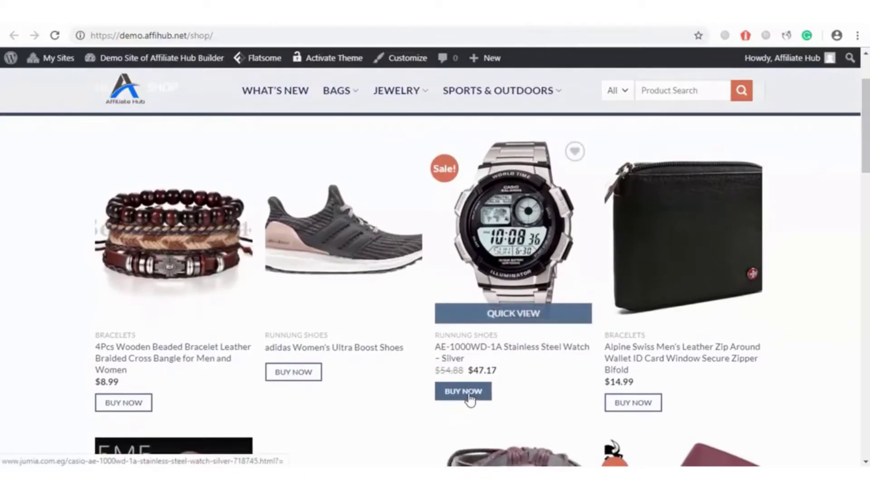
{"action": "left_click", "coordinate": [470, 395]}
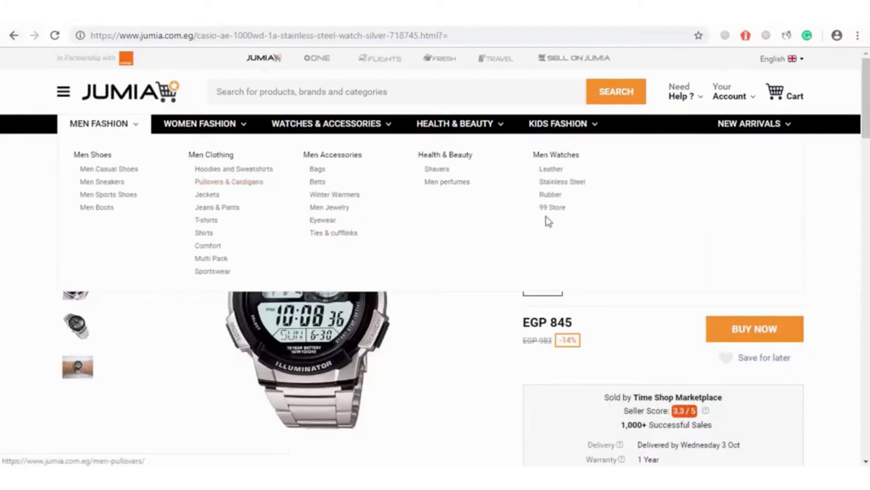
{"action": "left_click", "coordinate": [14, 37]}
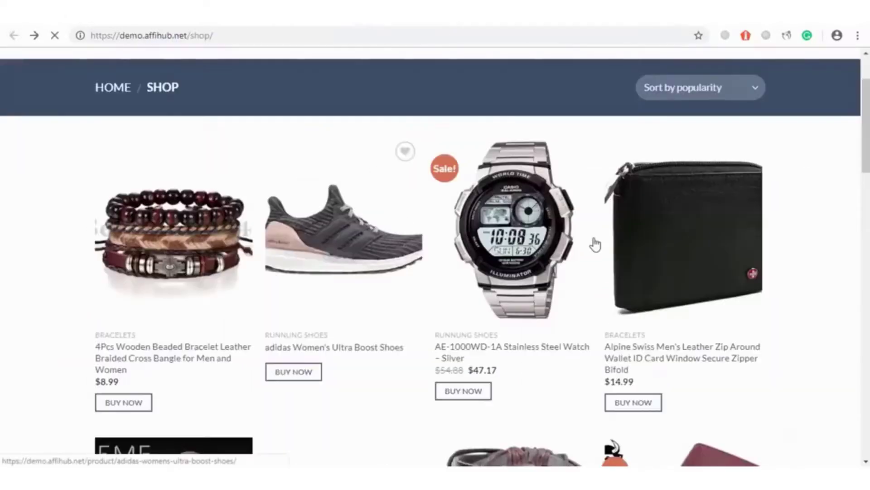
{"action": "scroll", "coordinate": [641, 313], "scroll_direction": "down", "scroll_amount": 7}
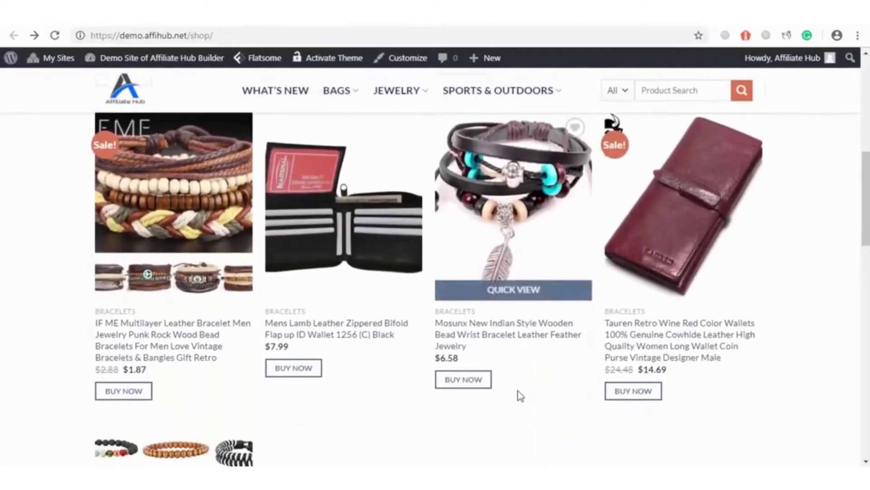
{"action": "left_click", "coordinate": [454, 383]}
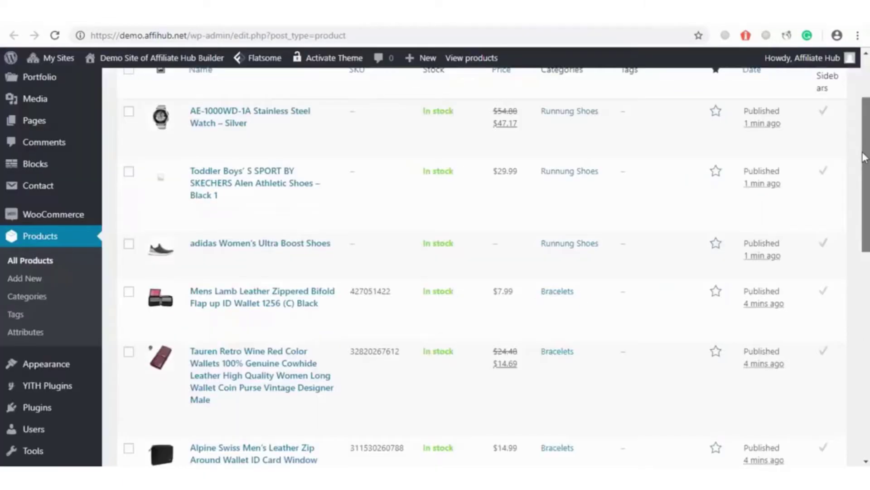
Return to the WooCommerce product list and look through the Runnung Shoes and Bracelets entries
{"action": "left_click_drag", "start_coordinate": [863, 154], "coordinate": [869, 137]}
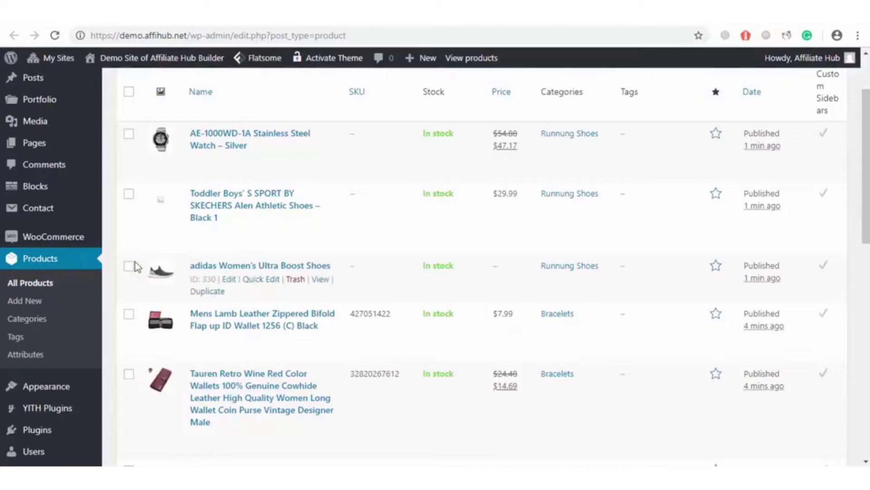
{"action": "left_click_drag", "start_coordinate": [866, 168], "coordinate": [866, 213]}
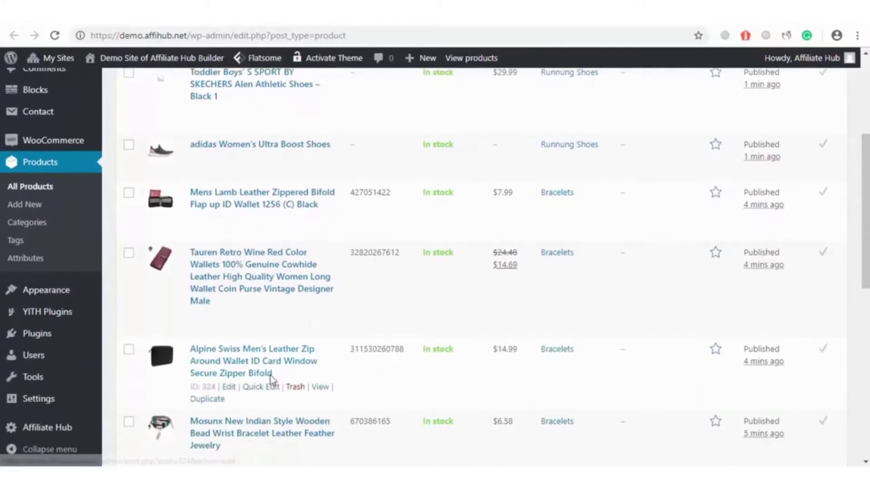
{"action": "mouse_move", "coordinate": [59, 437]}
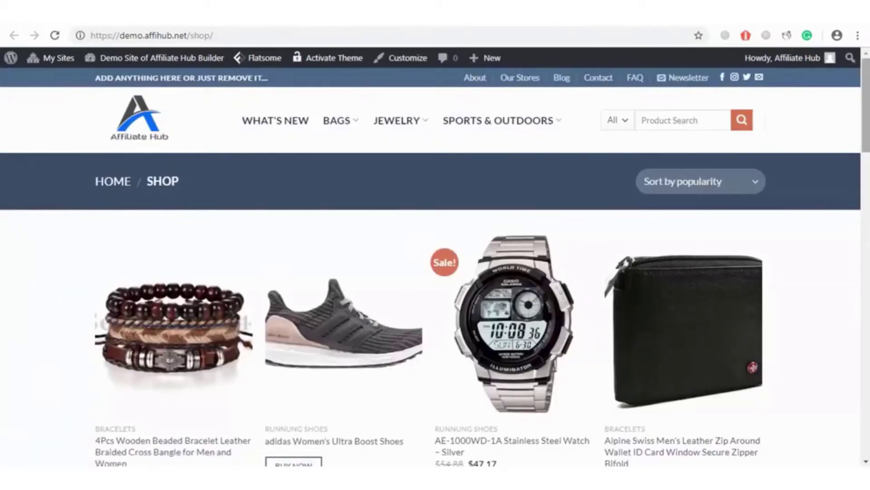
Look over the imported bracelets, shoes, watches and wallets in the shop's product grid
{"action": "scroll", "coordinate": [569, 214], "scroll_direction": "down", "scroll_amount": 5}
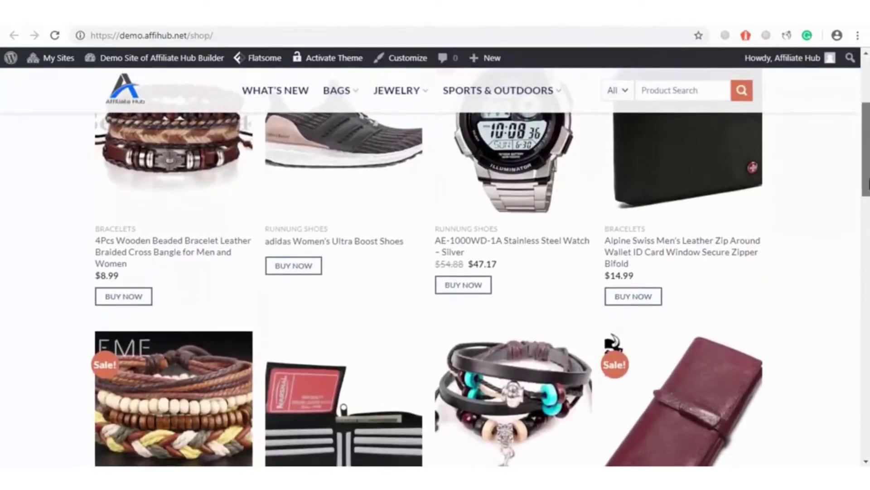
{"action": "scroll", "coordinate": [738, 188], "scroll_direction": "down", "scroll_amount": 2}
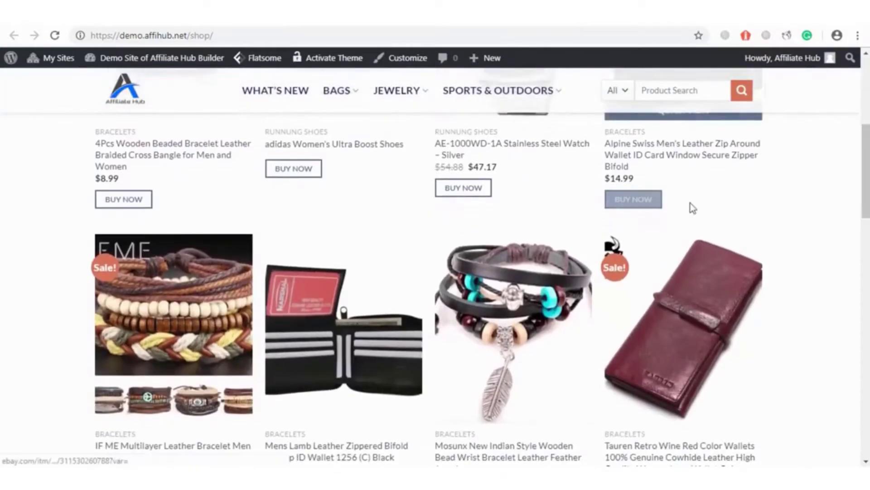
{"action": "mouse_move", "coordinate": [867, 170]}
{"action": "left_mouse_down"}
{"action": "mouse_move", "coordinate": [869, 218]}
{"action": "mouse_move", "coordinate": [867, 160]}
{"action": "left_mouse_up"}
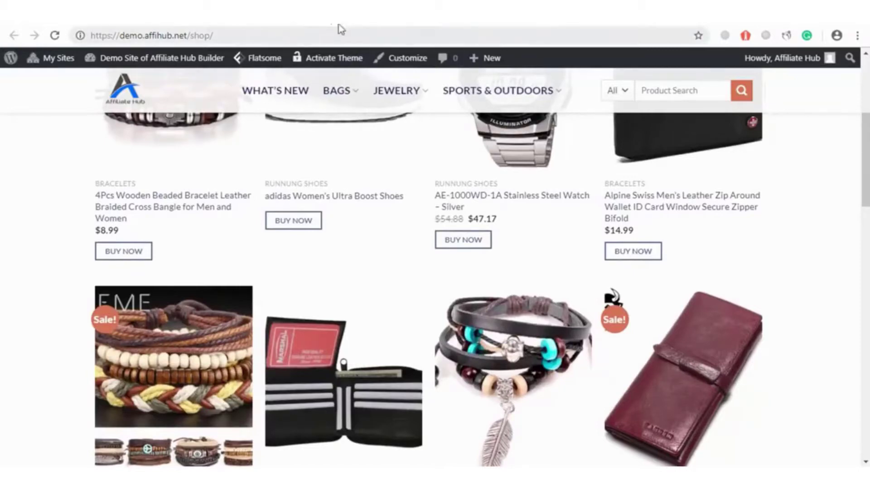
Copy the AliExpress address of the JINTOHO women's snow boots and replace the Best Buy URL in the Parsor store form with it
{"action": "left_click", "coordinate": [359, 23]}
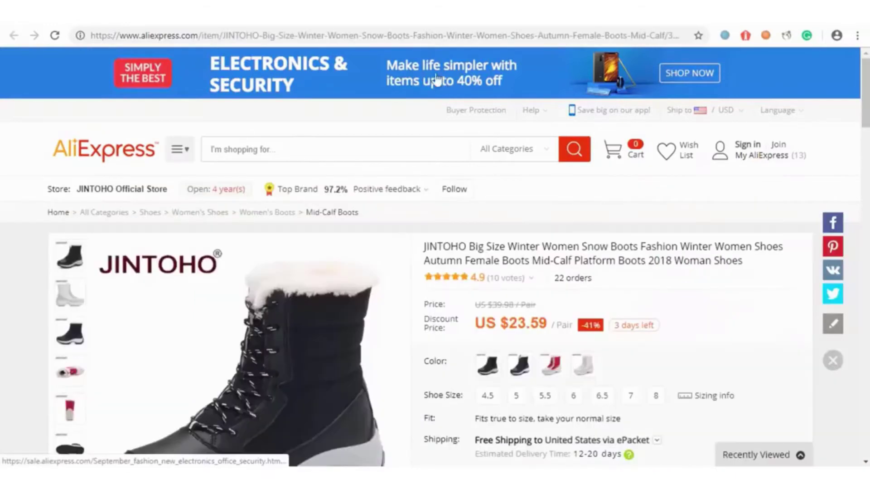
{"action": "left_click", "coordinate": [420, 37]}
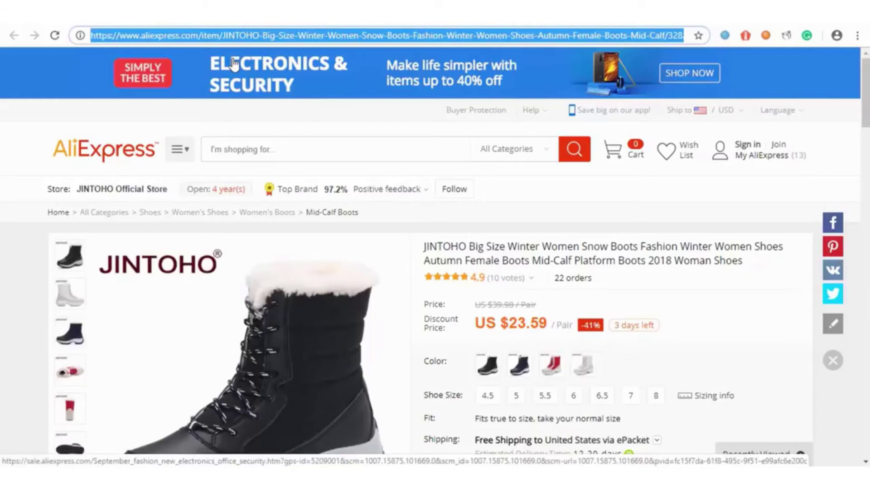
{"action": "left_click", "coordinate": [68, 16]}
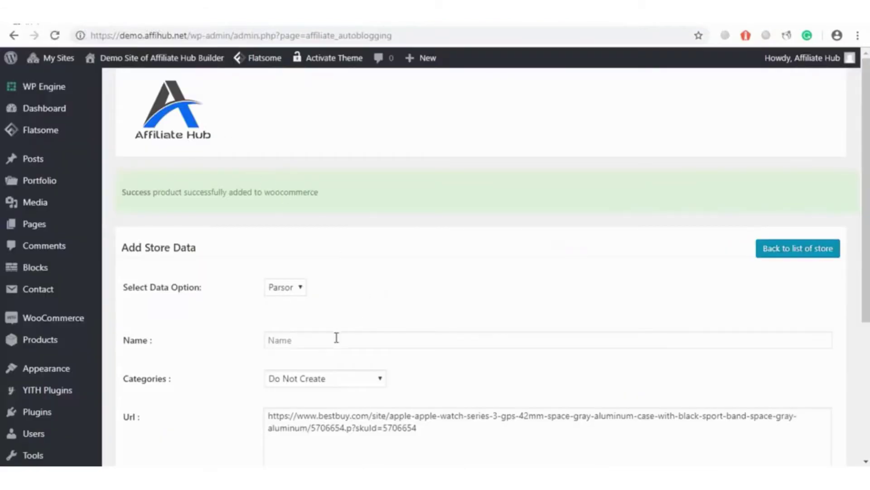
{"action": "triple_click", "coordinate": [327, 426]}
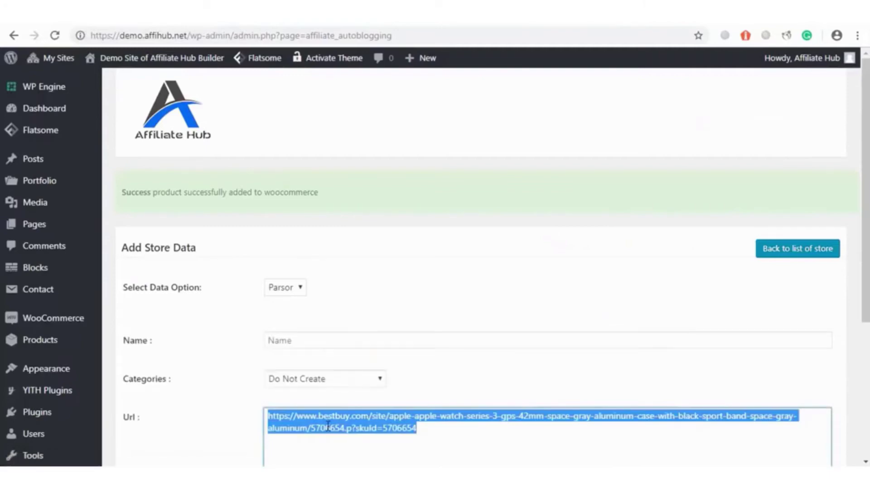
{"action": "key", "text": "ctrl+v"}
Assign the boots to the existing WooCommerce category Runnung Shoes and save the Parsor entry
{"action": "left_click", "coordinate": [365, 379]}
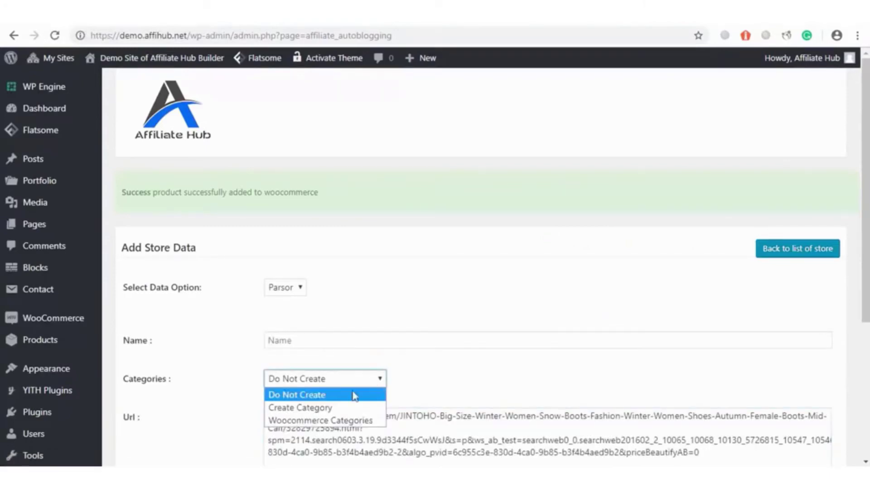
{"action": "left_click", "coordinate": [336, 418]}
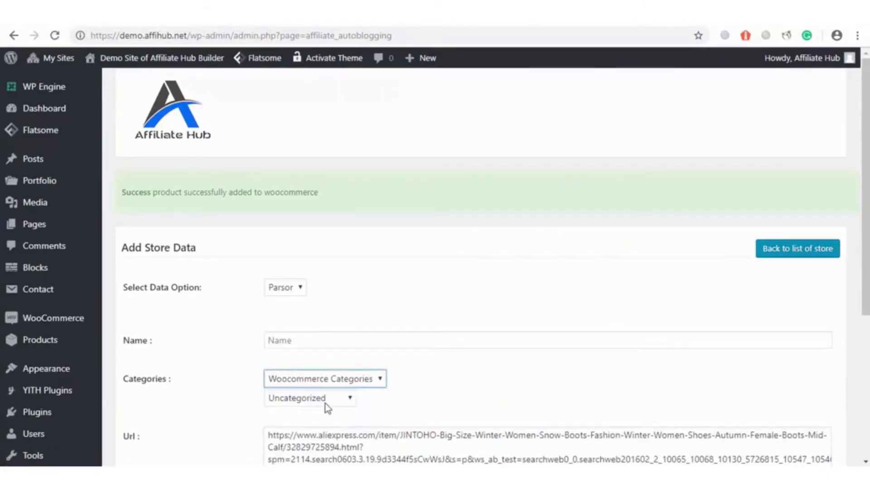
{"action": "left_click", "coordinate": [327, 407]}
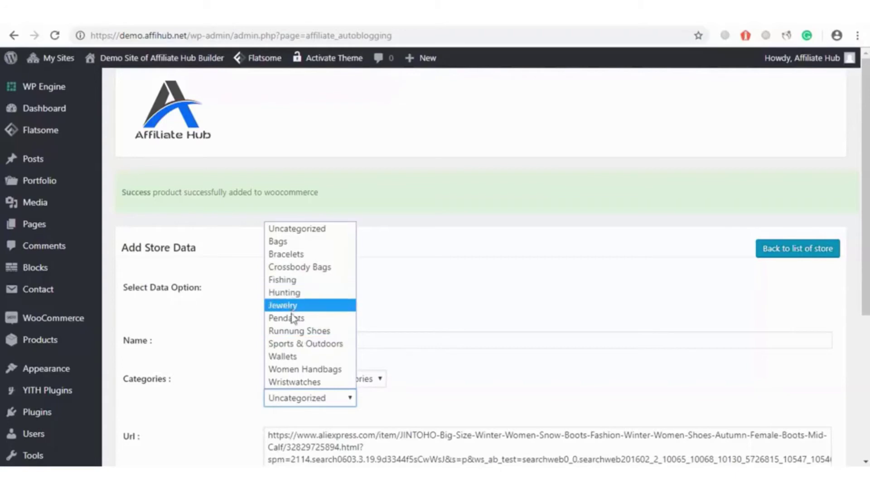
{"action": "left_click", "coordinate": [292, 330]}
{"action": "left_click_drag", "start_coordinate": [868, 220], "coordinate": [868, 350]}
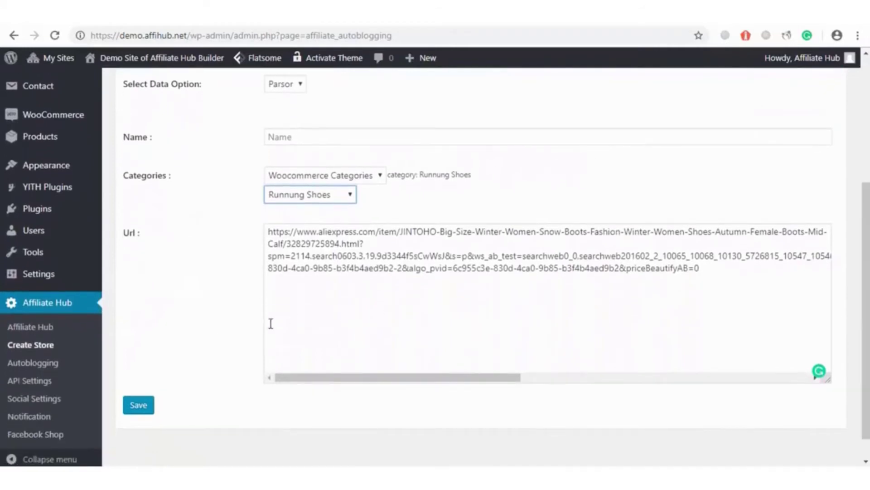
{"action": "left_click", "coordinate": [131, 408]}
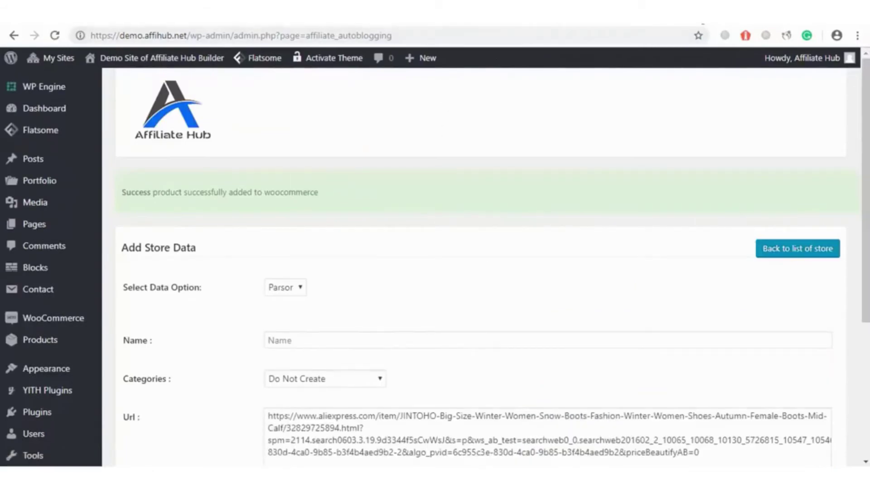
Reload the WooCommerce product list and check the entry for the JINTOHO snow boots
{"action": "left_click", "coordinate": [578, 18]}
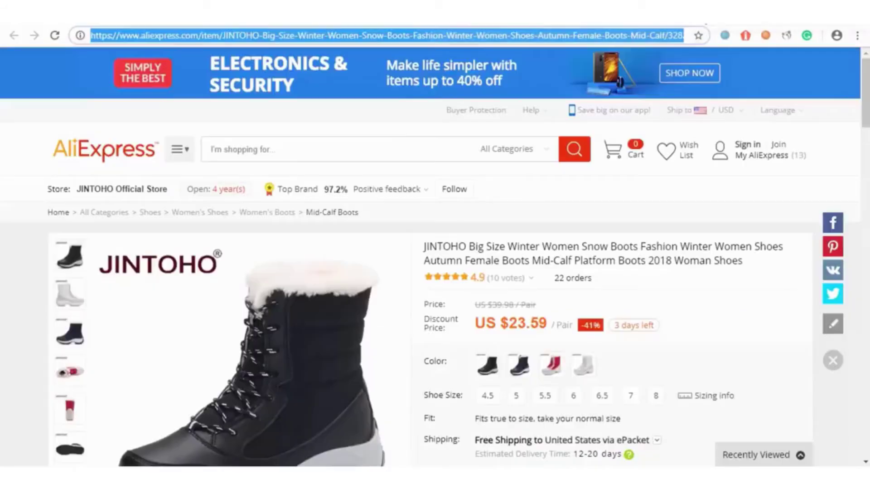
{"action": "left_click", "coordinate": [76, 21]}
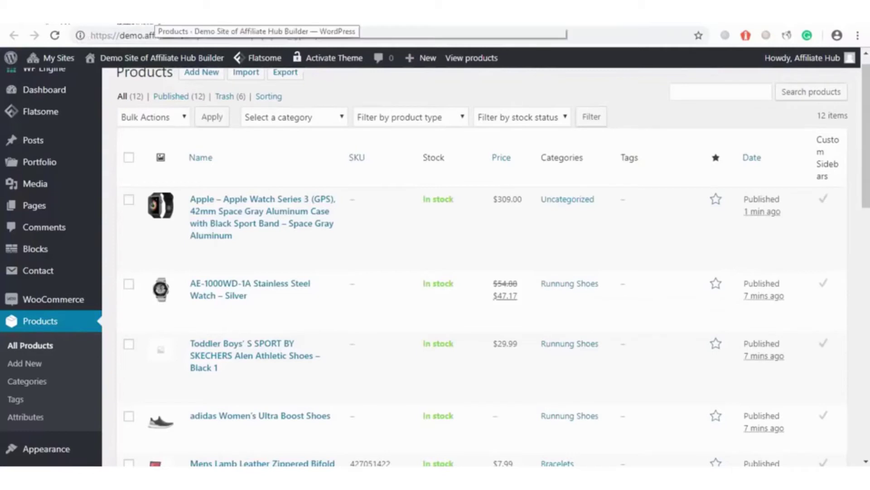
{"action": "left_click", "coordinate": [54, 35]}
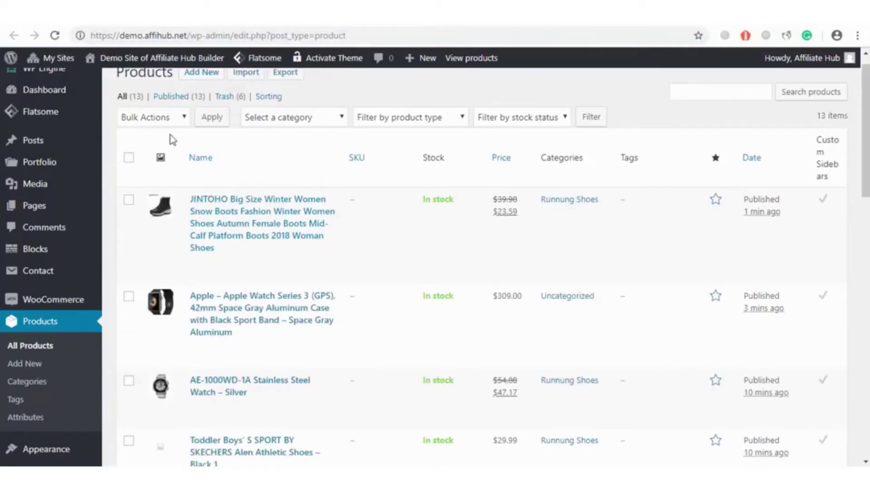
Open the public store in a separate browser tab, find the JINTOHO snow boots and check their Buy Now link
{"action": "mouse_move", "coordinate": [124, 62]}
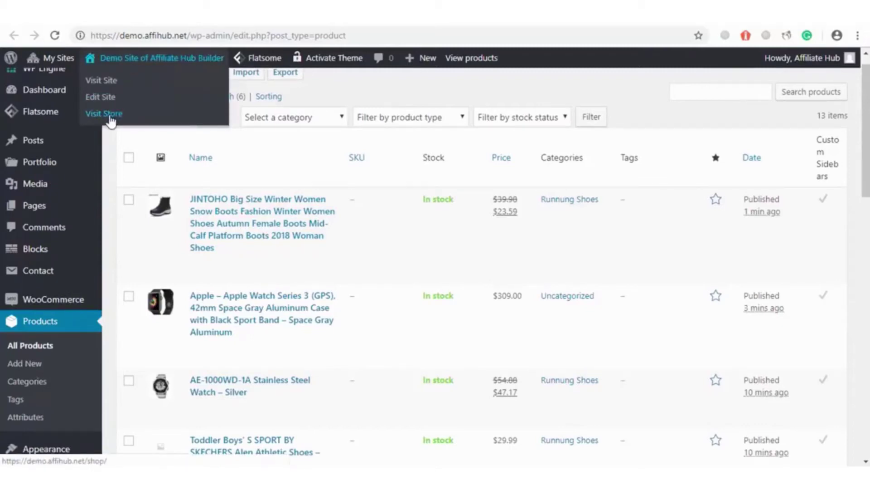
{"action": "right_click", "coordinate": [110, 121]}
{"action": "left_click", "coordinate": [132, 122]}
{"action": "left_click", "coordinate": [100, 22]}
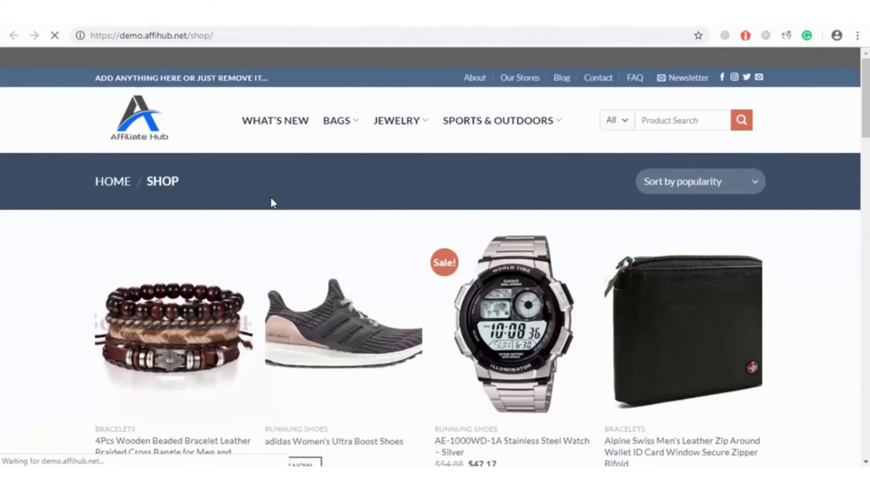
{"action": "left_click_drag", "start_coordinate": [867, 121], "coordinate": [868, 207]}
{"action": "mouse_move", "coordinate": [568, 368]}
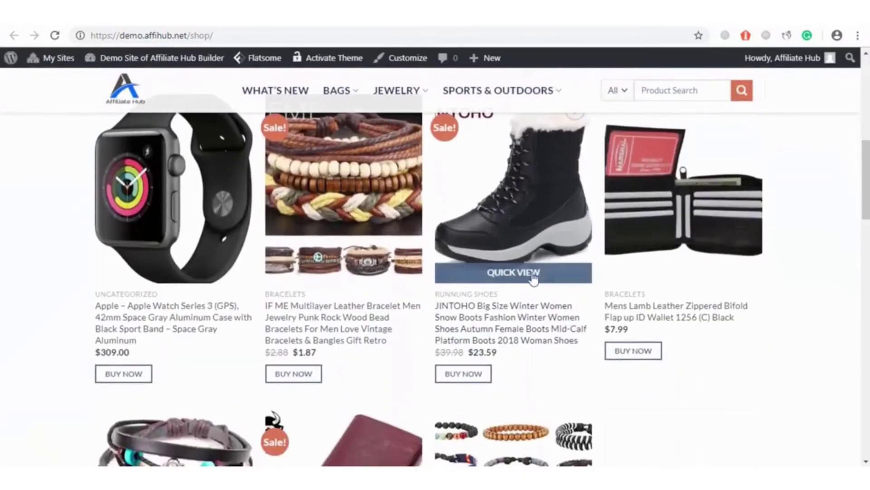
{"action": "left_click", "coordinate": [473, 379]}
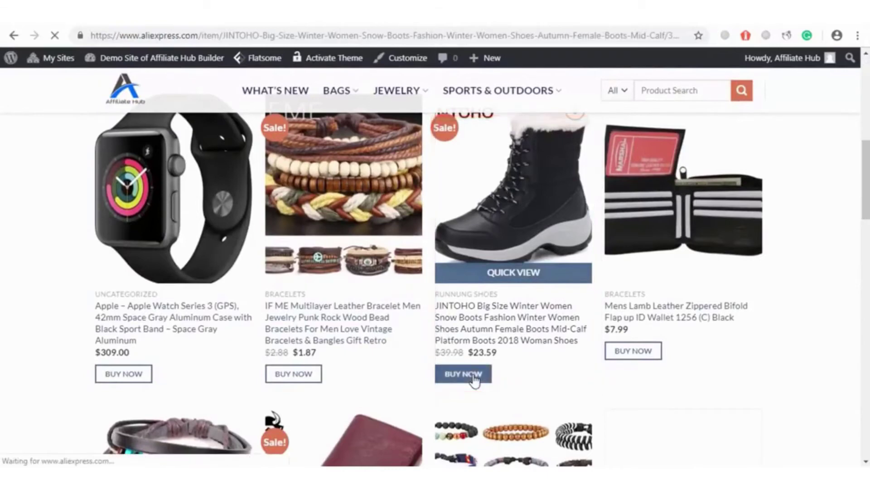